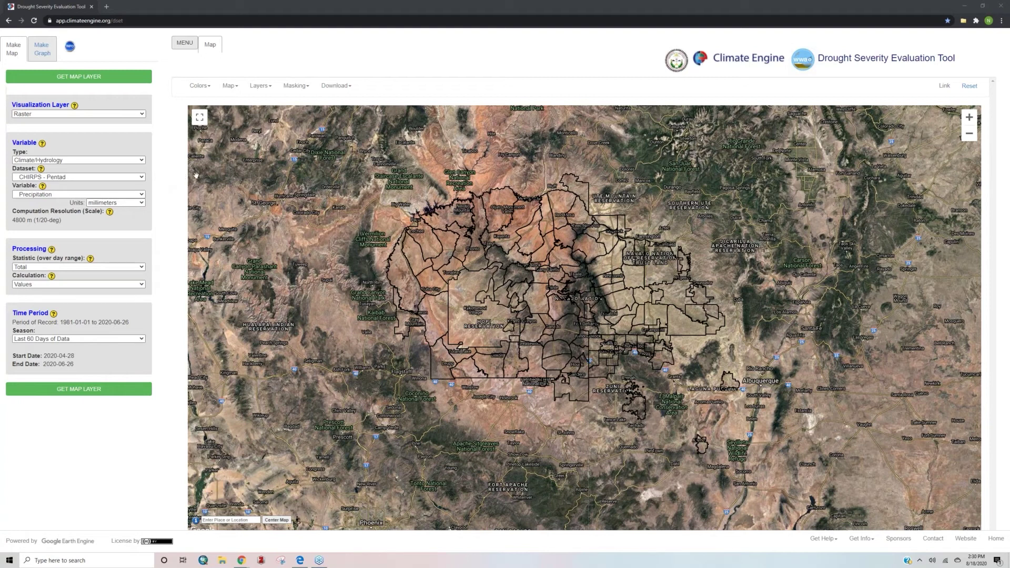
Toggle the Navajo Nation Chapters layer off and back on in the map layers
left_click(261, 87)
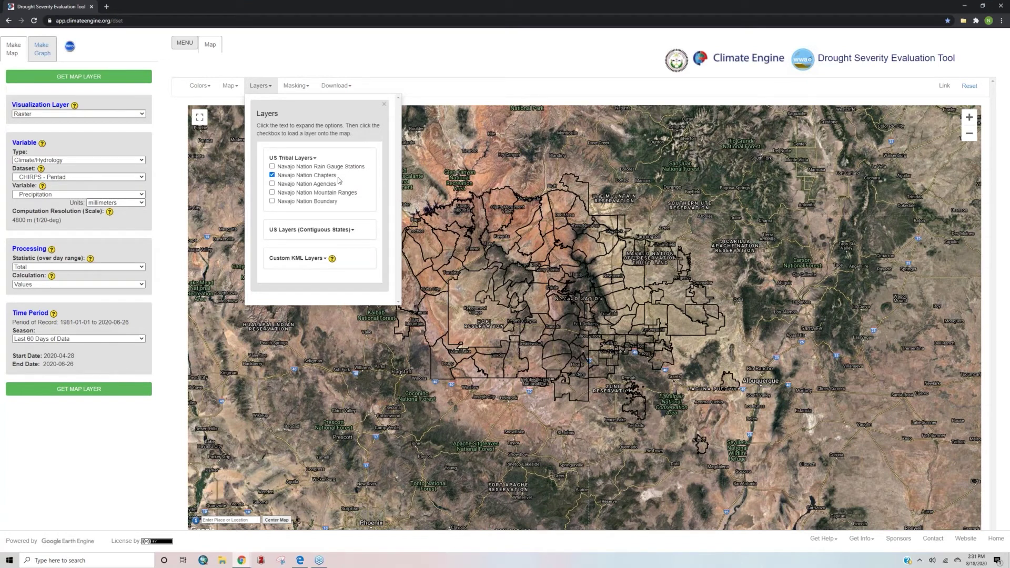
left_click(272, 176)
left_click(272, 176)
left_click(424, 91)
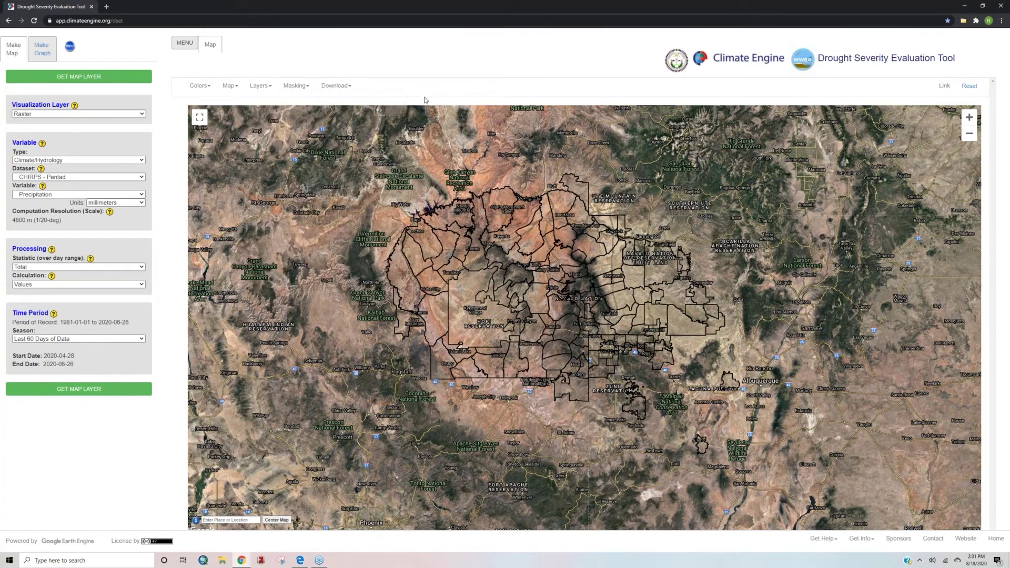
Change the base map to Light Political Style
left_click(230, 86)
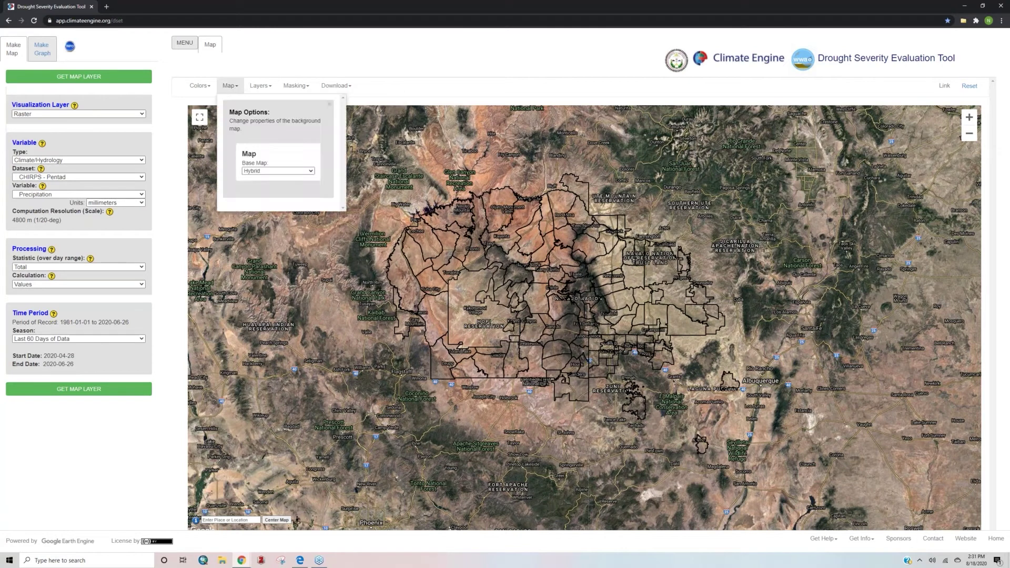
left_click(269, 172)
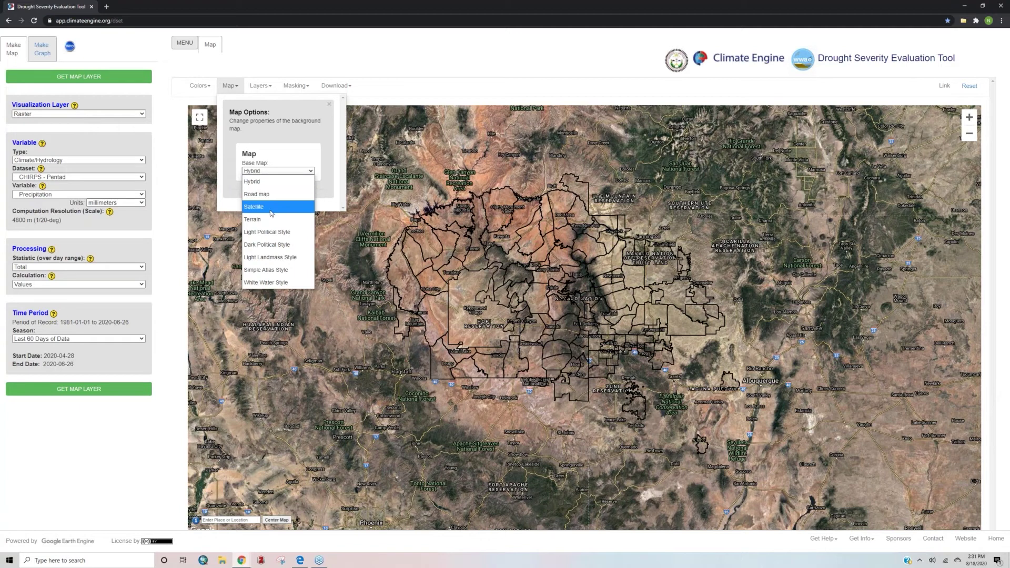
left_click(298, 237)
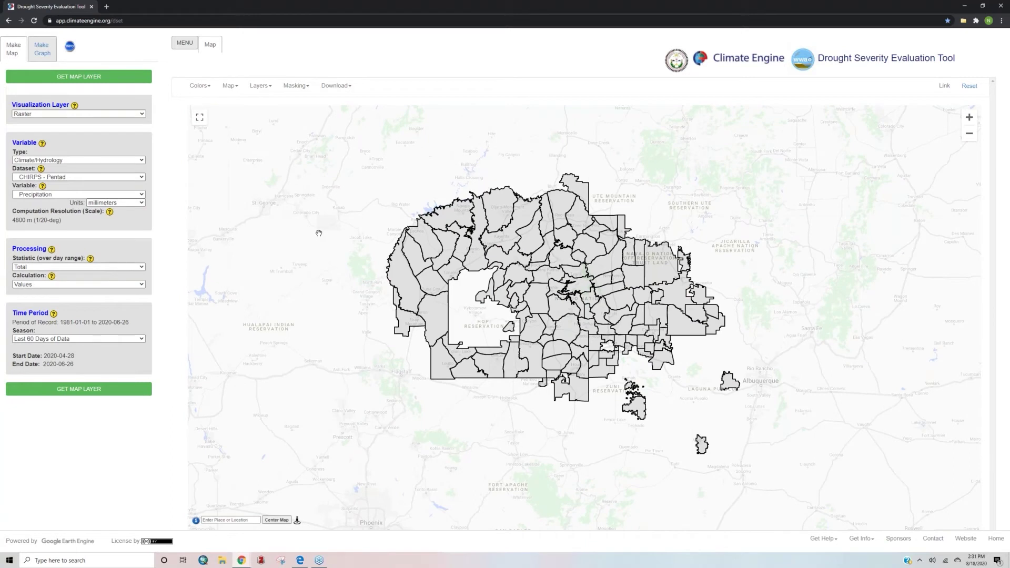
Enlarge the Navajo Nation on the map and identify the chapter east of the Hopi Reservation by name, closing its label
left_click(970, 120)
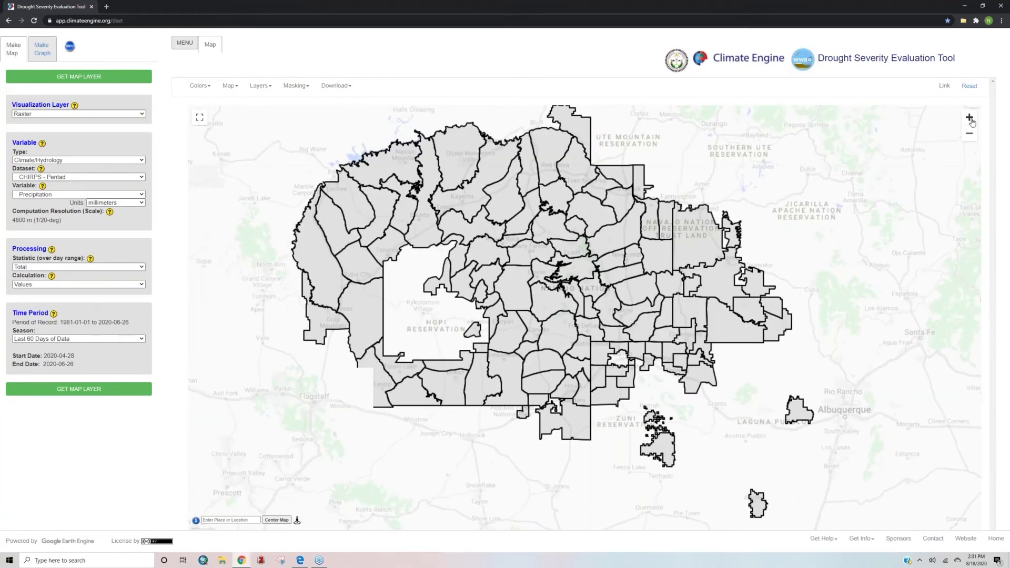
left_click_drag(619, 299, 622, 337)
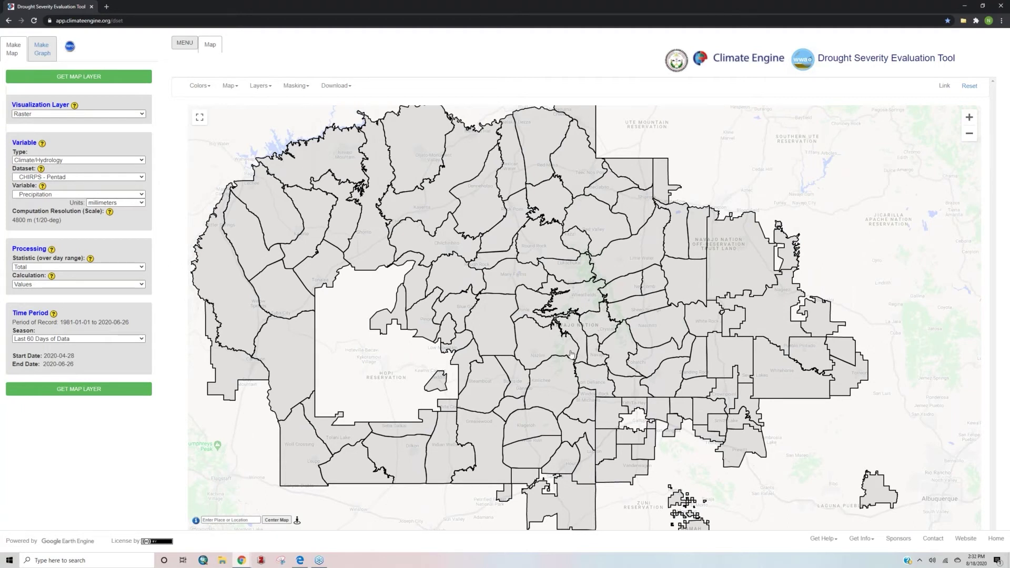
left_click(541, 345)
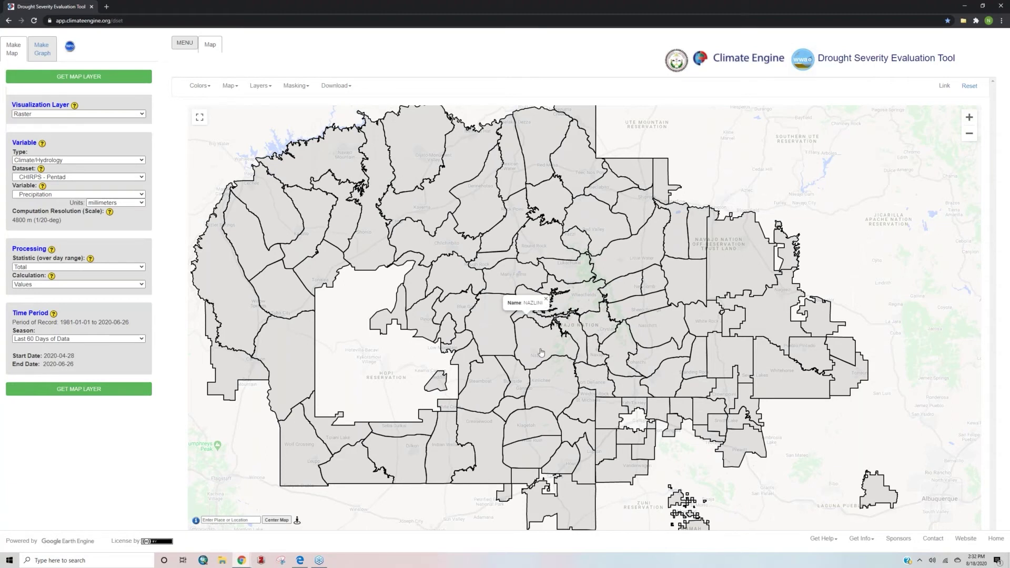
left_click(546, 299)
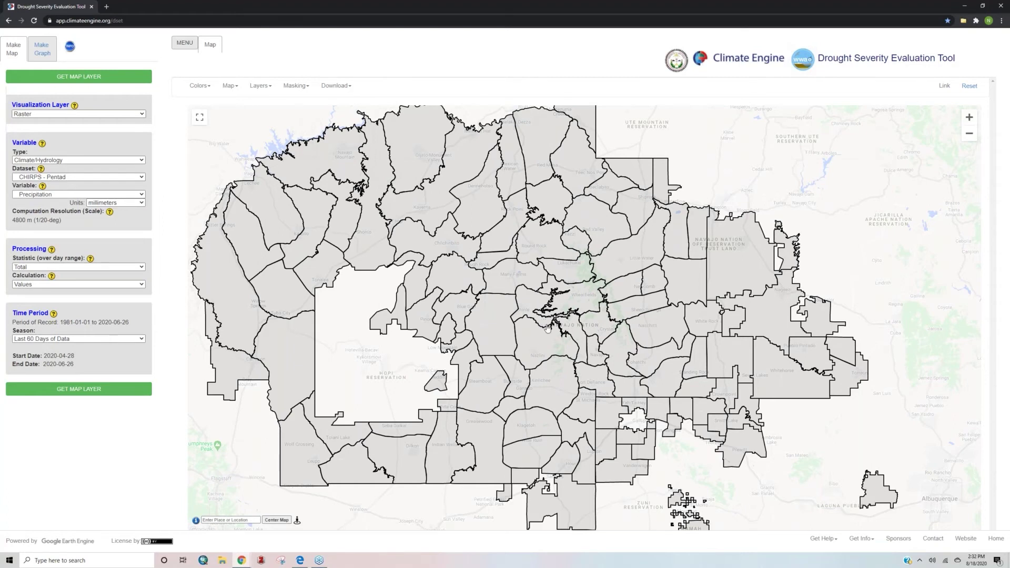
Zoom in on the chapters around Mexican Springs, identify them by name, and centre the Mexican Springs chapter in the map view
left_click_drag(622, 349, 532, 287)
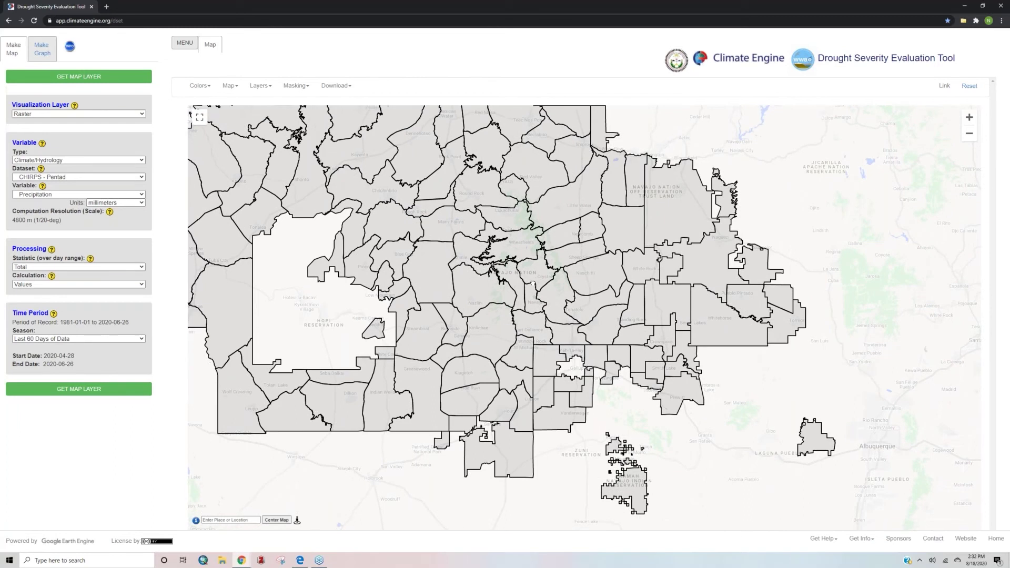
left_click(969, 118)
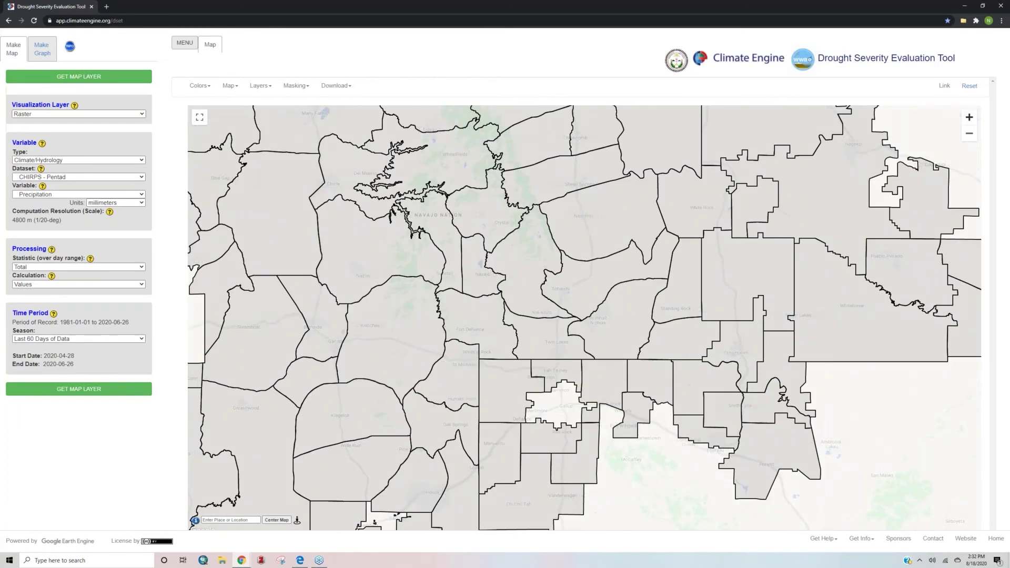
left_click(970, 118)
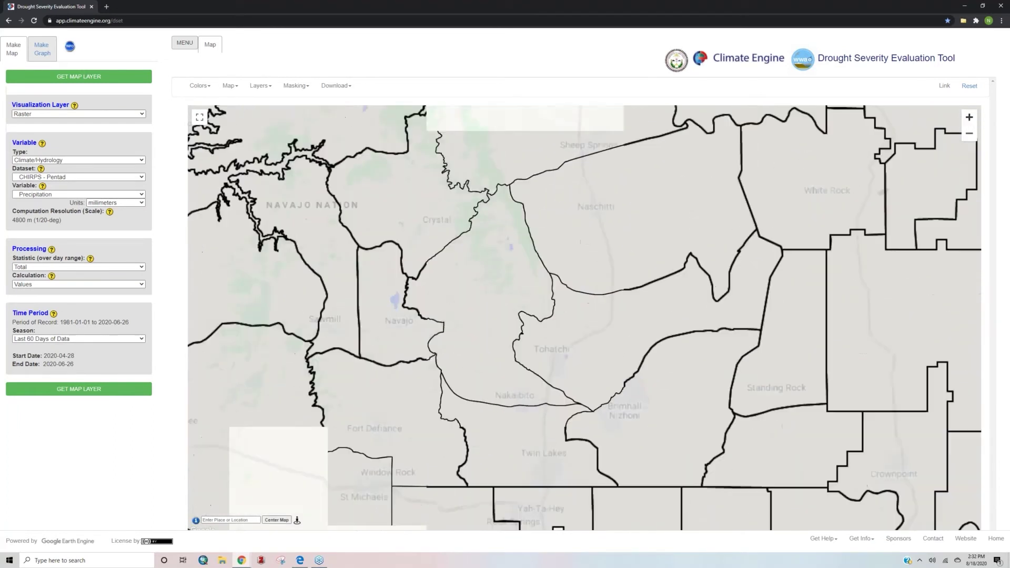
left_click(458, 285)
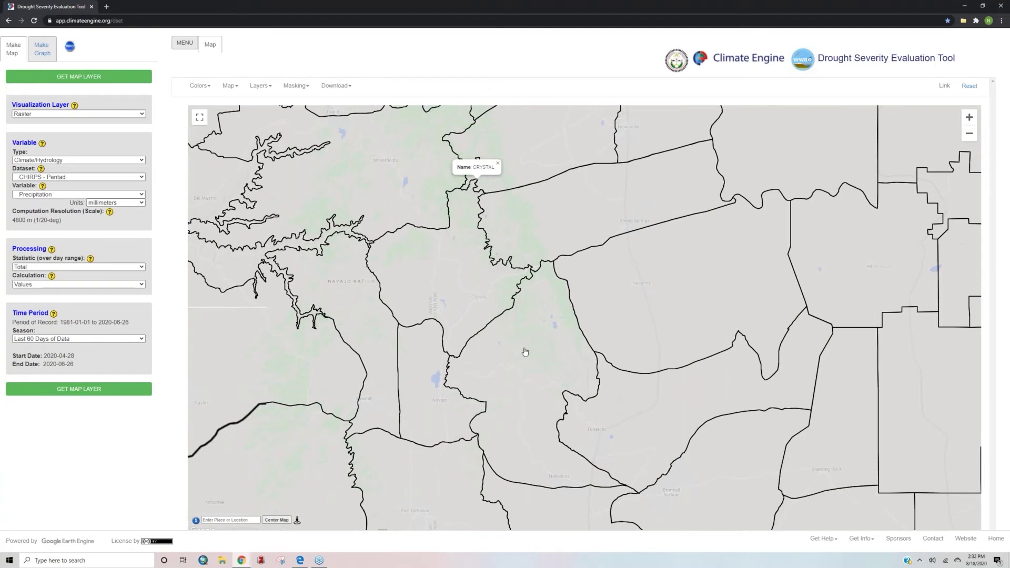
left_click(526, 353)
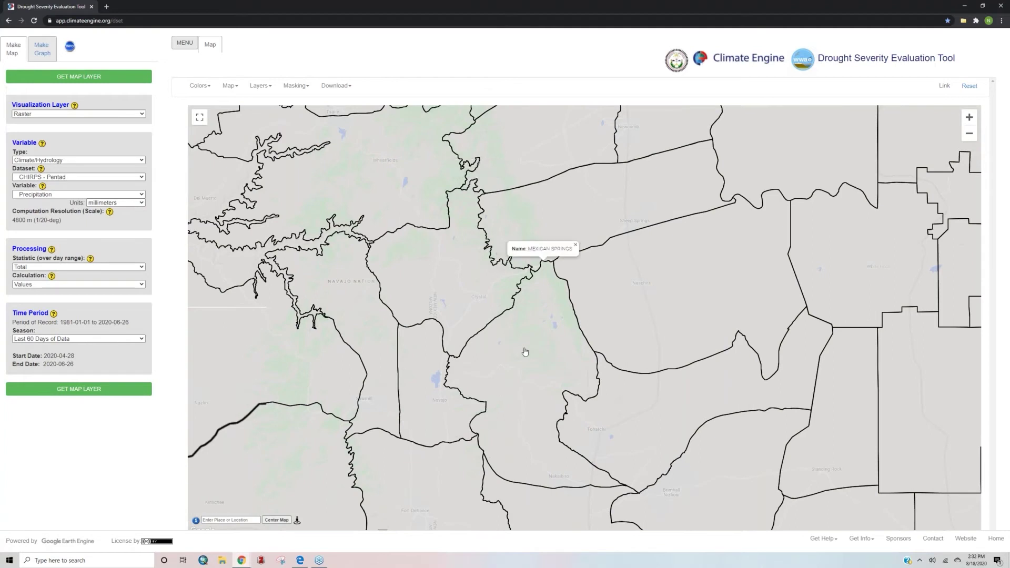
left_click(429, 404)
left_click_drag(523, 386, 547, 367)
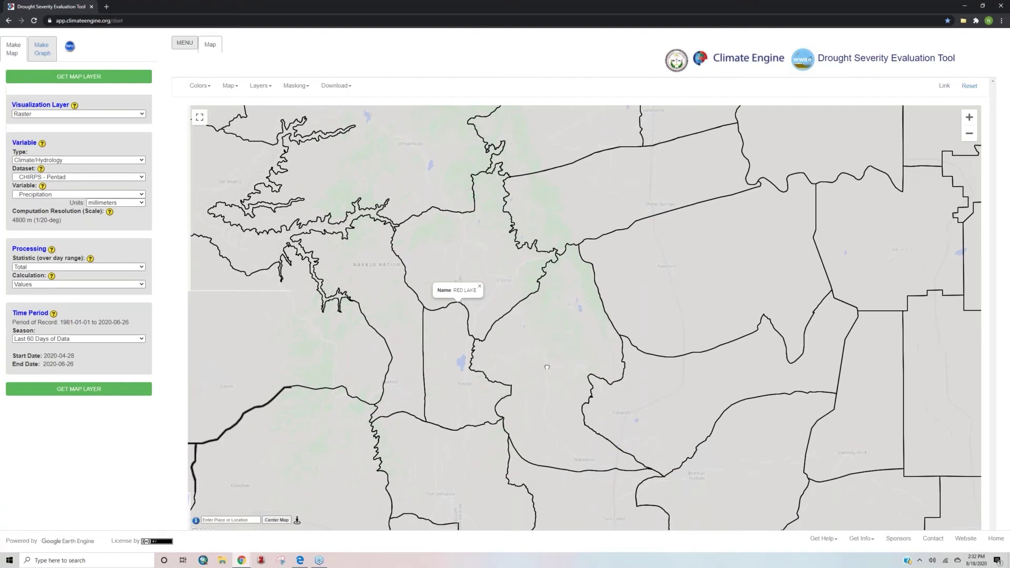
left_click(537, 373)
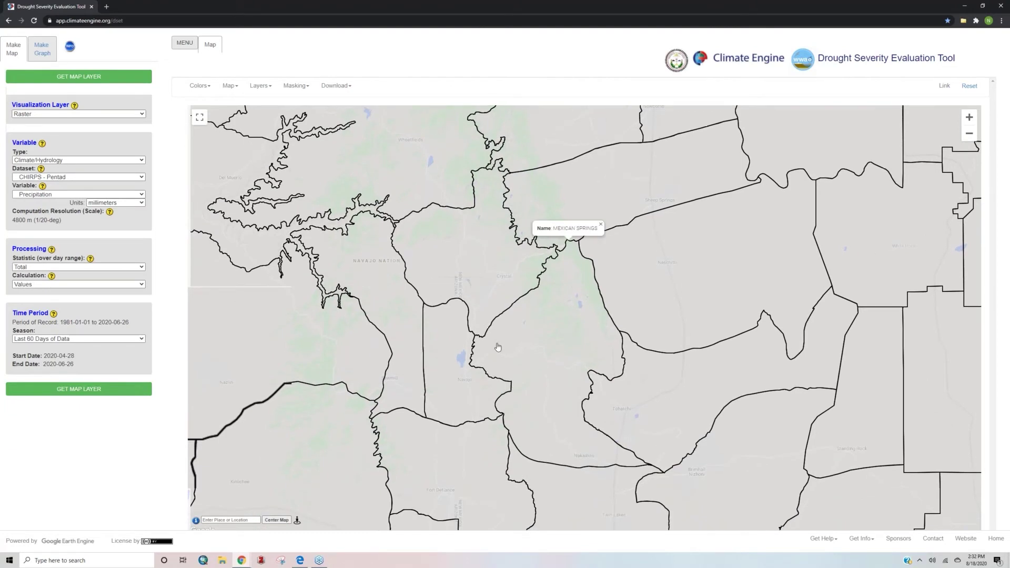
left_click(600, 225)
left_click_drag(551, 378, 555, 384)
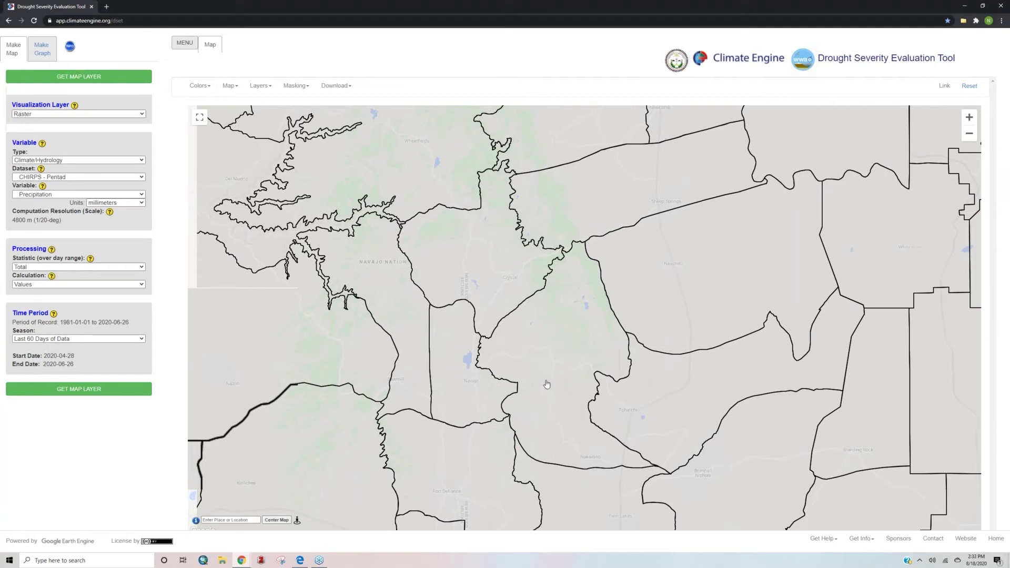
left_click_drag(560, 374, 561, 374)
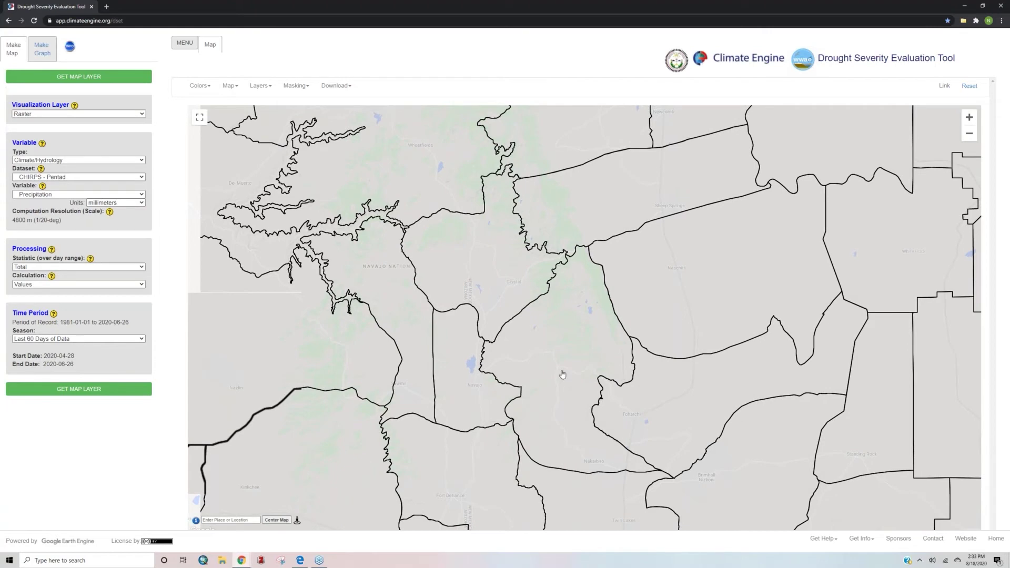
left_click_drag(563, 371, 558, 376)
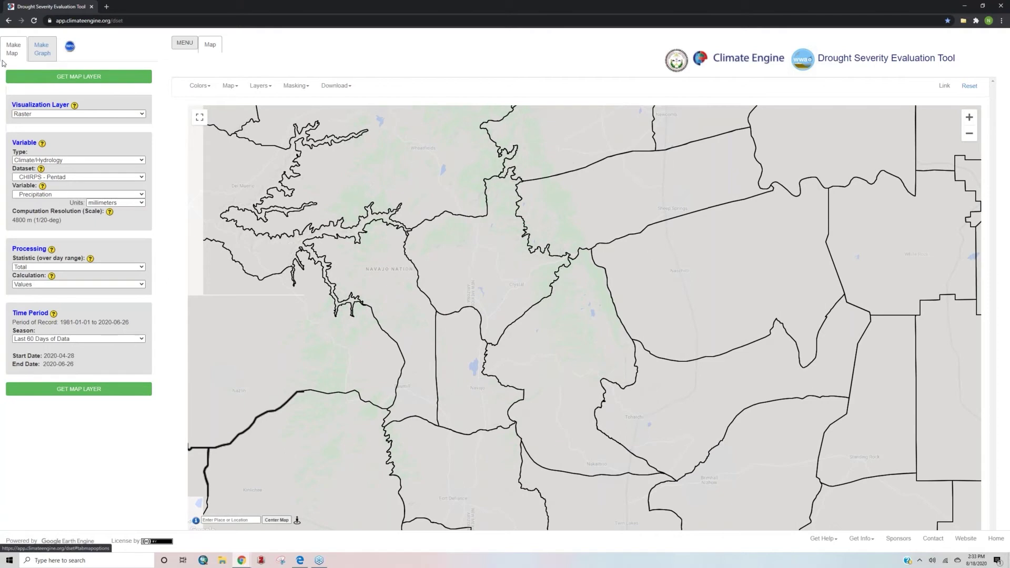
Set the map variable to Remote Sensing type, MODIS Terra Daily dataset and BAI (Burned Area Index)
left_click(70, 160)
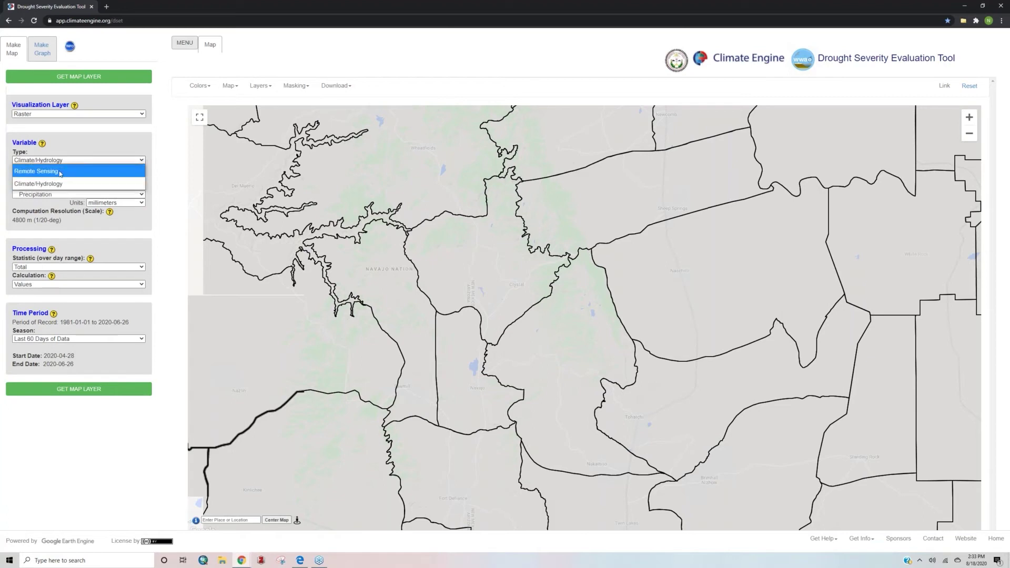
left_click(60, 172)
left_click(73, 177)
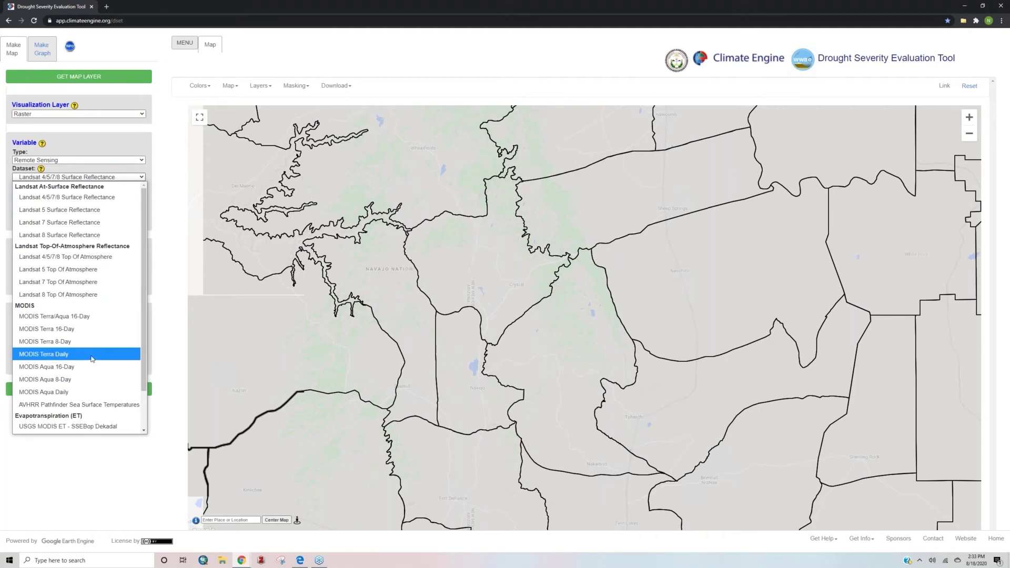
left_click(92, 354)
left_click(79, 177)
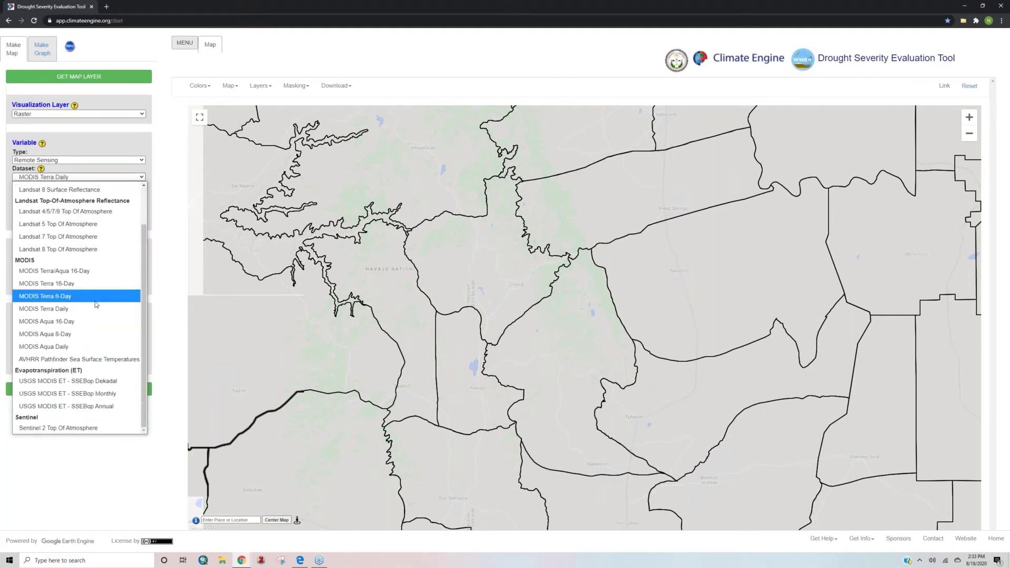
scroll(108, 321, "up", 1)
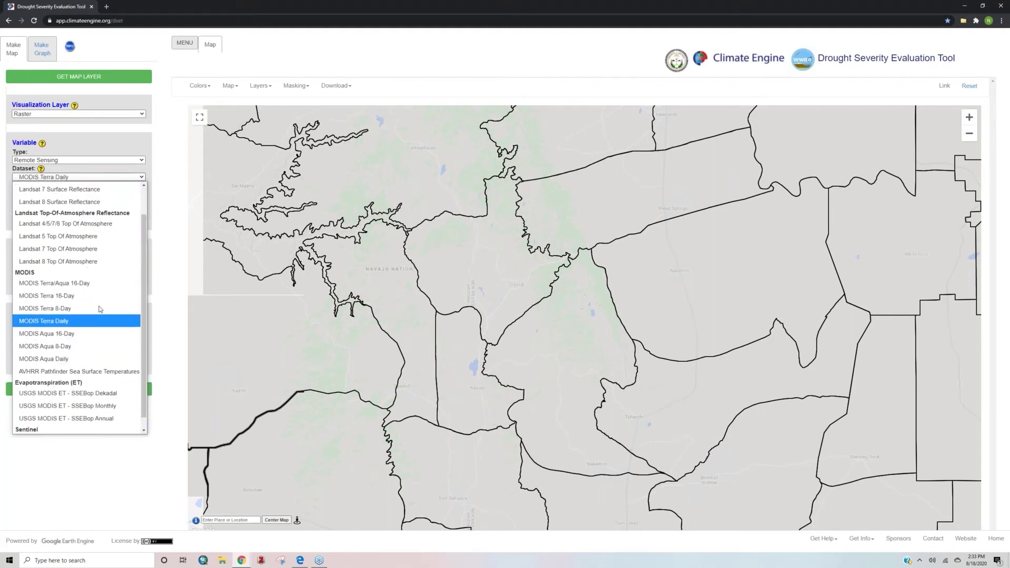
scroll(100, 221, "down", 1)
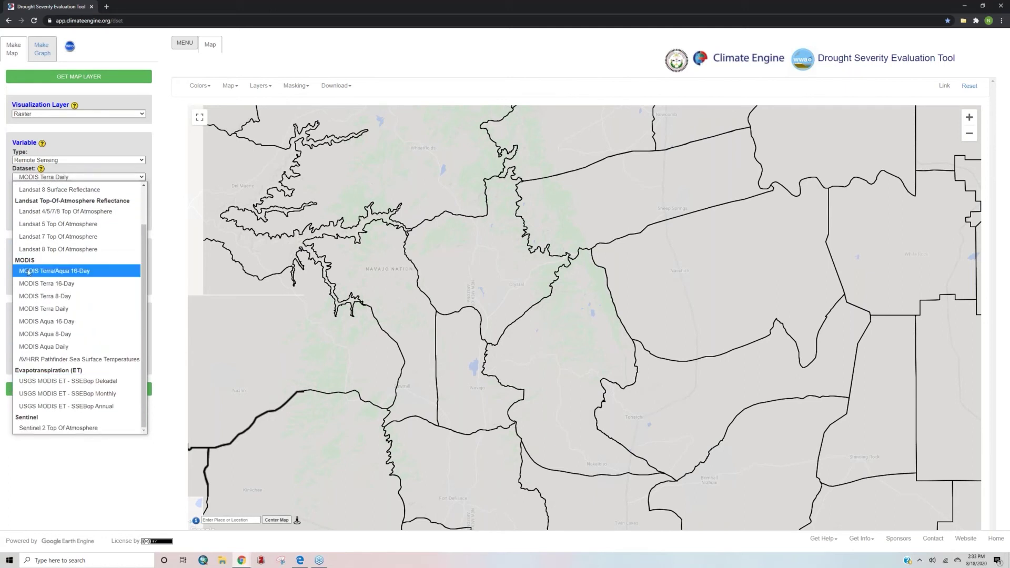
left_click(34, 311)
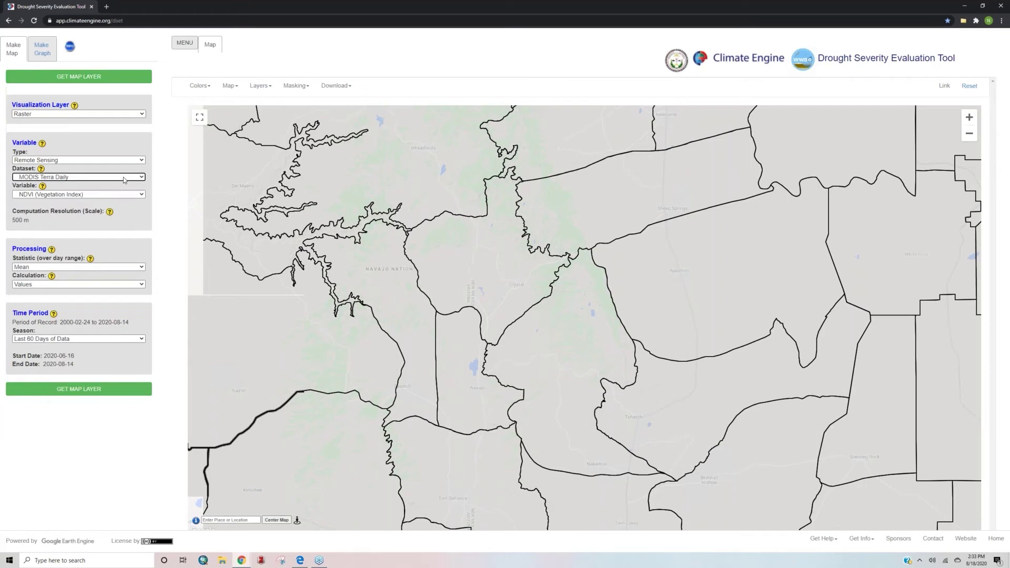
left_click(108, 195)
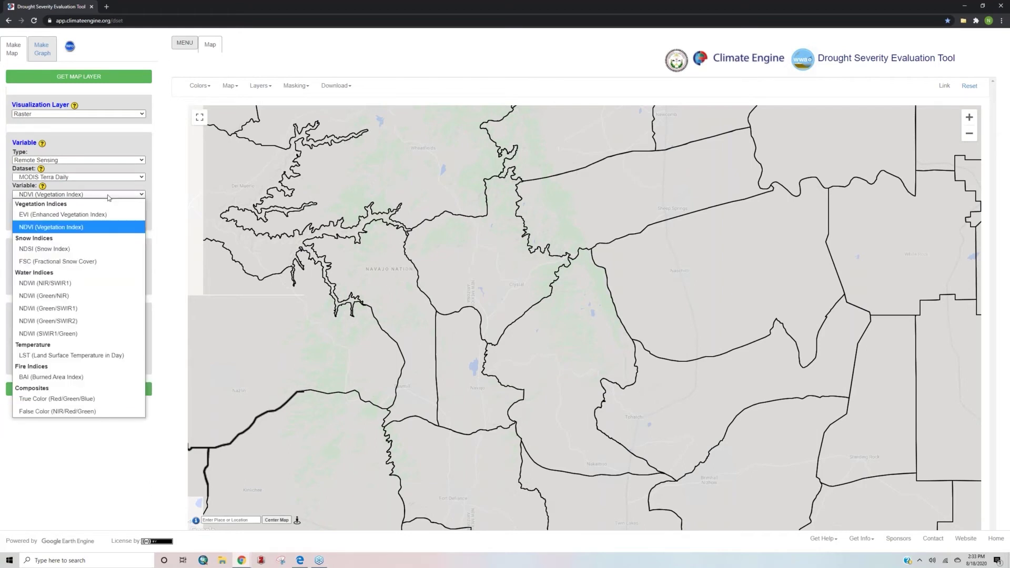
left_click(85, 377)
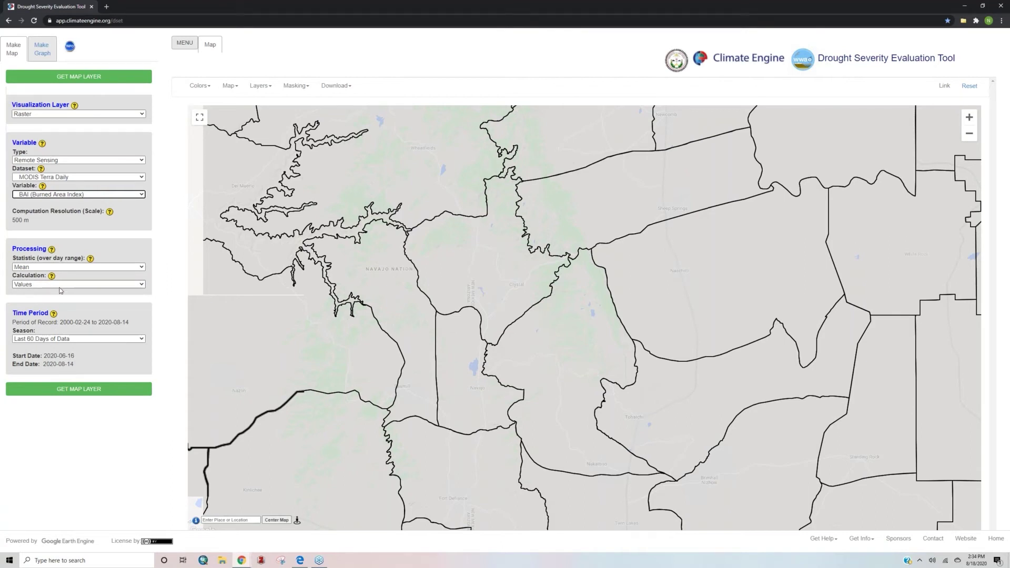
Switch the season to Custom Date Range and set the start date to 2014-05-10
left_click(70, 339)
left_click(130, 378)
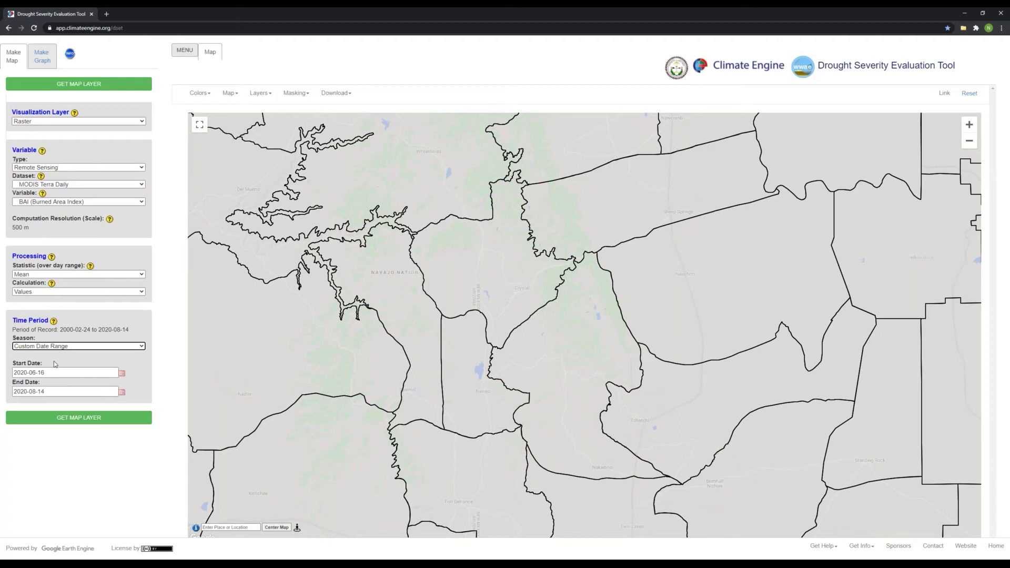
left_click(36, 373)
key("BackSpace")
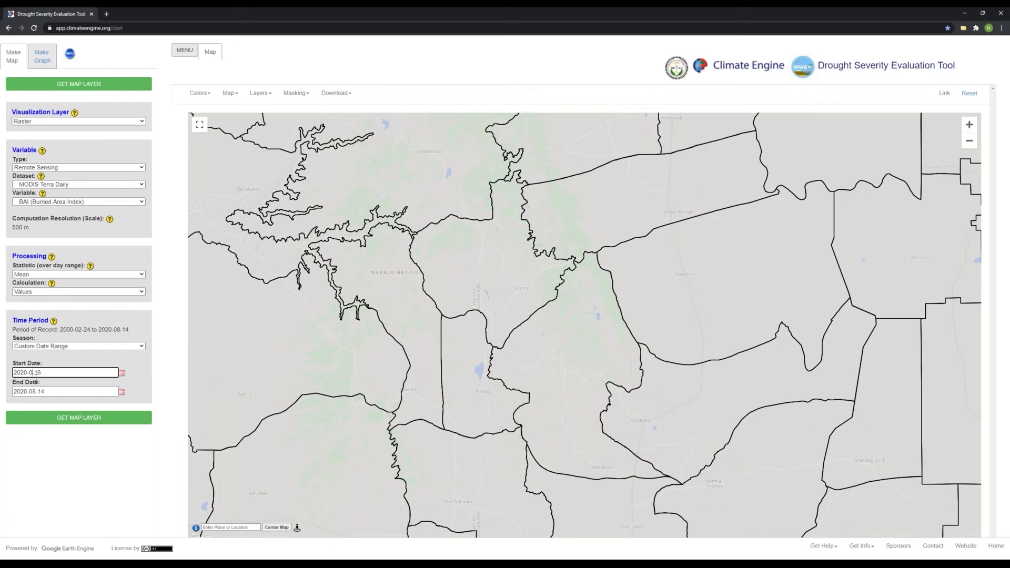
type("5")
key("BackSpace")
type("0")
key("BackSpace")
key("BackSpace")
type("14")
Change the year of the end date to 2014
left_click(24, 392)
key("BackSpace")
key("BackSpace")
type("14")
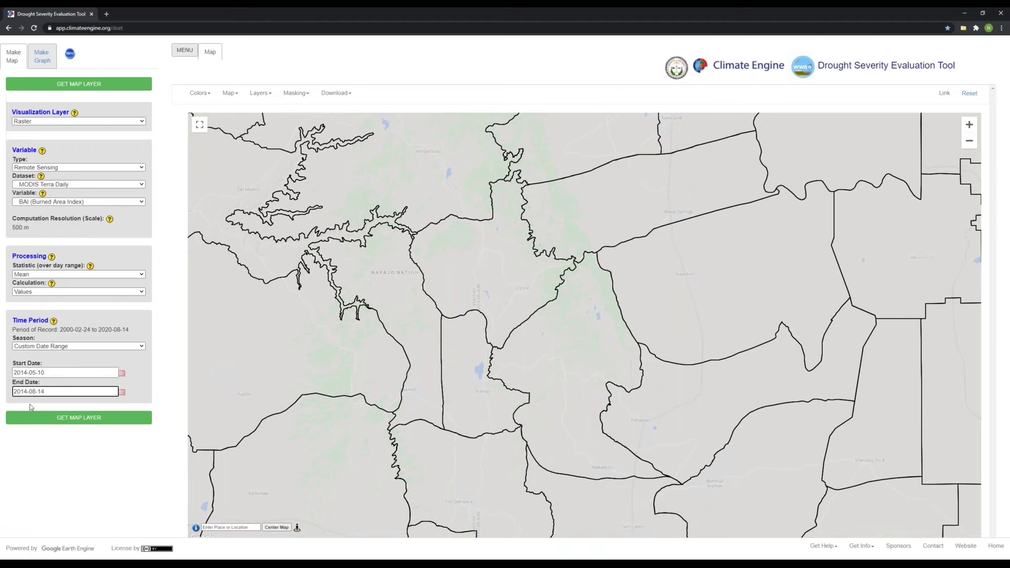
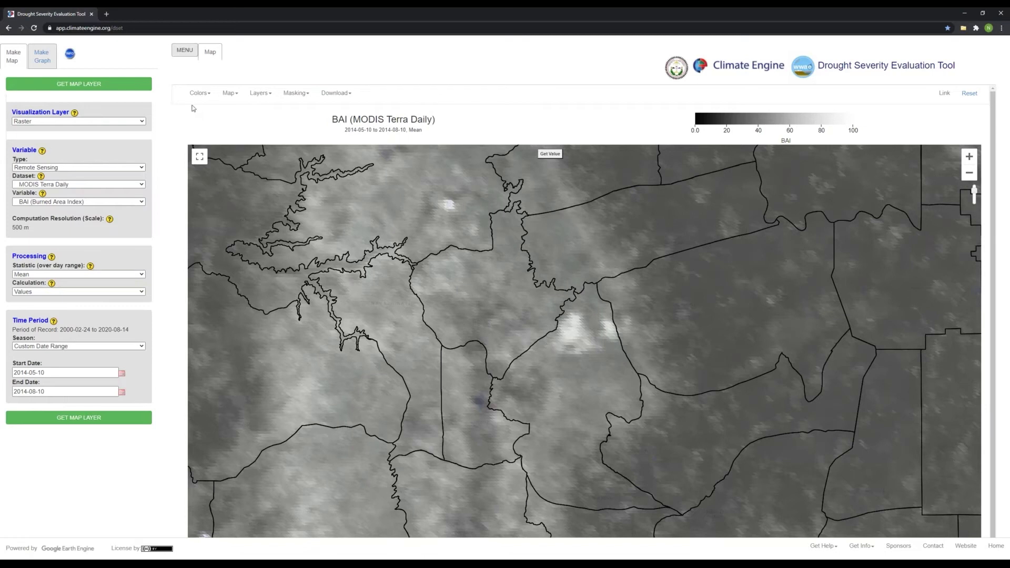
Change the map's color palette to Red-Blue Reversed, update the map layer and close the color options
left_click(208, 97)
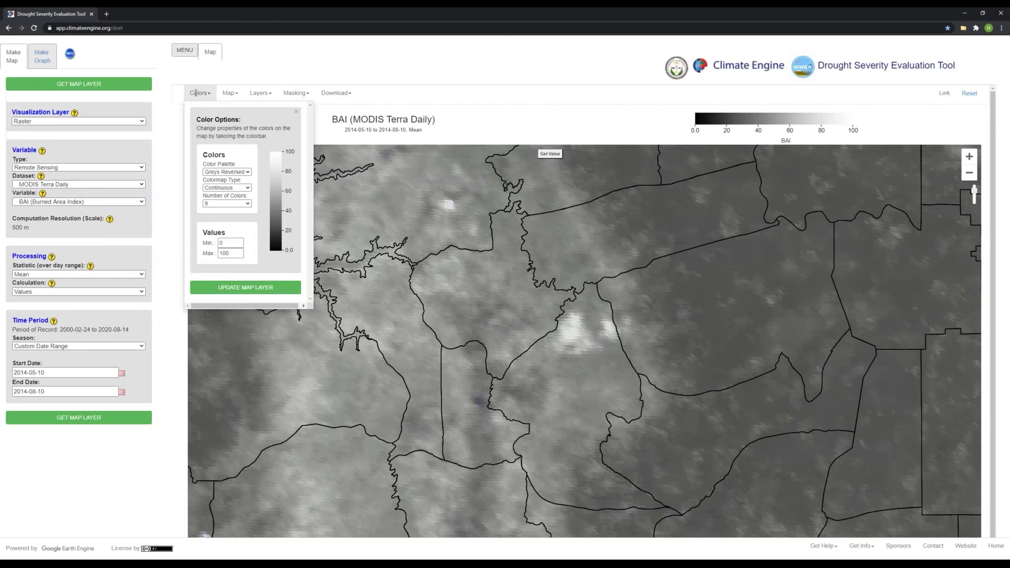
left_click(219, 172)
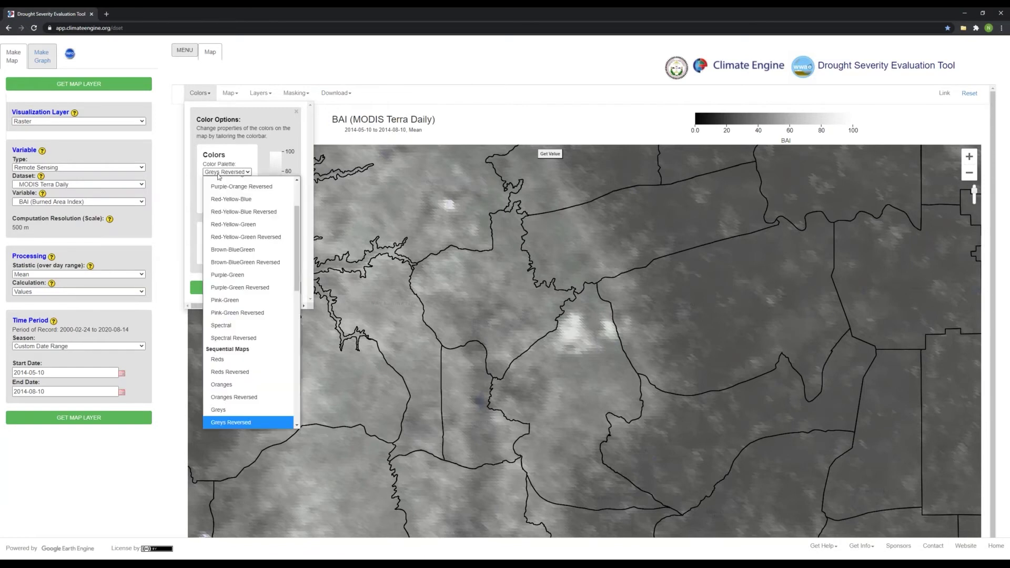
scroll(284, 205, "up", 1)
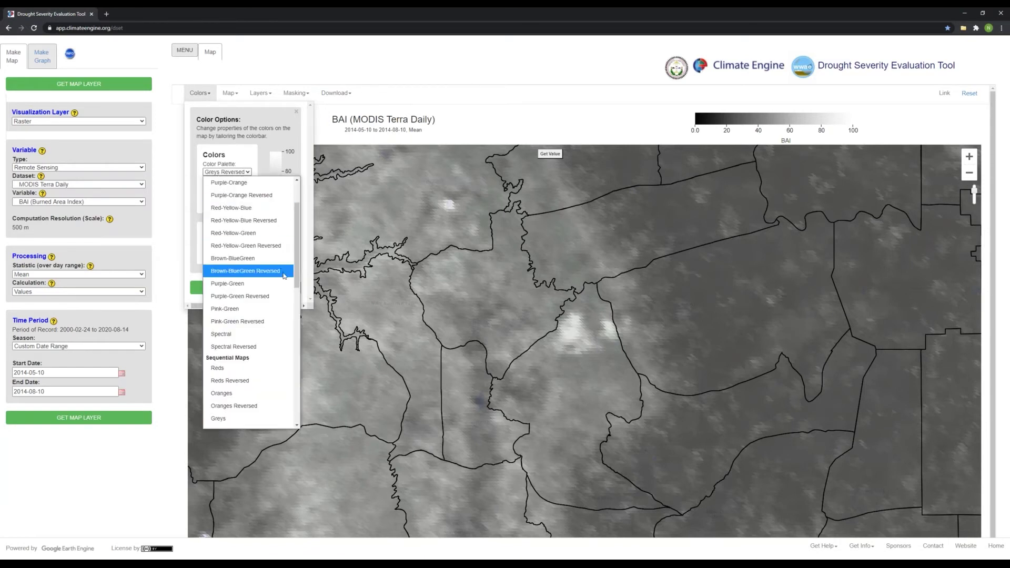
scroll(283, 285, "down", 4)
scroll(283, 285, "up", 6)
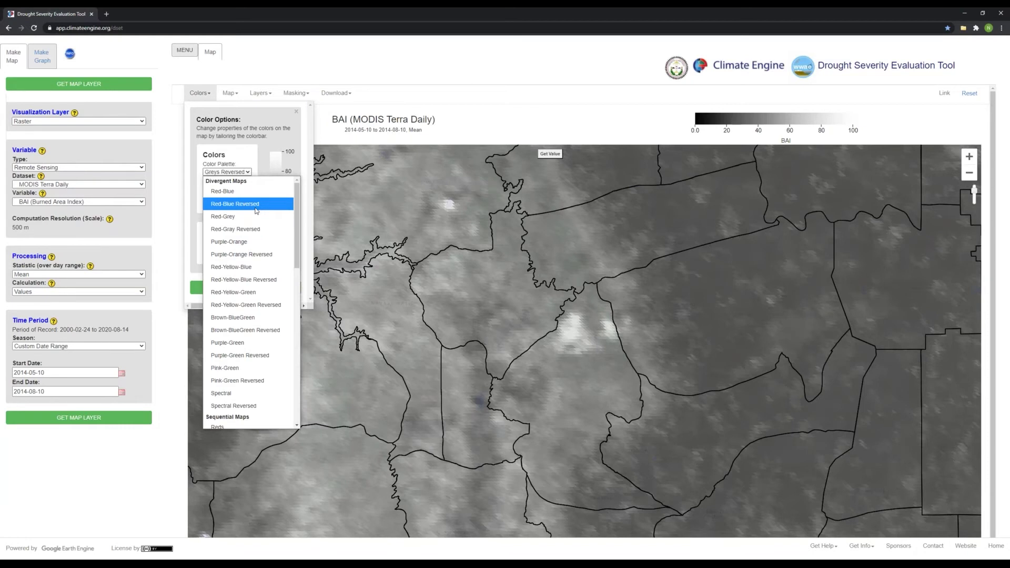
left_click(256, 204)
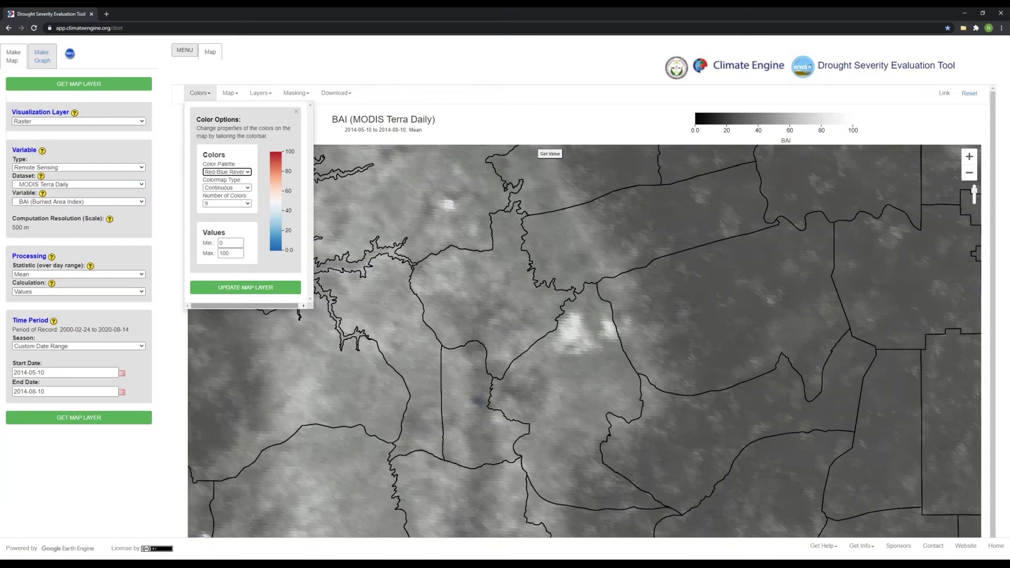
left_click(287, 289)
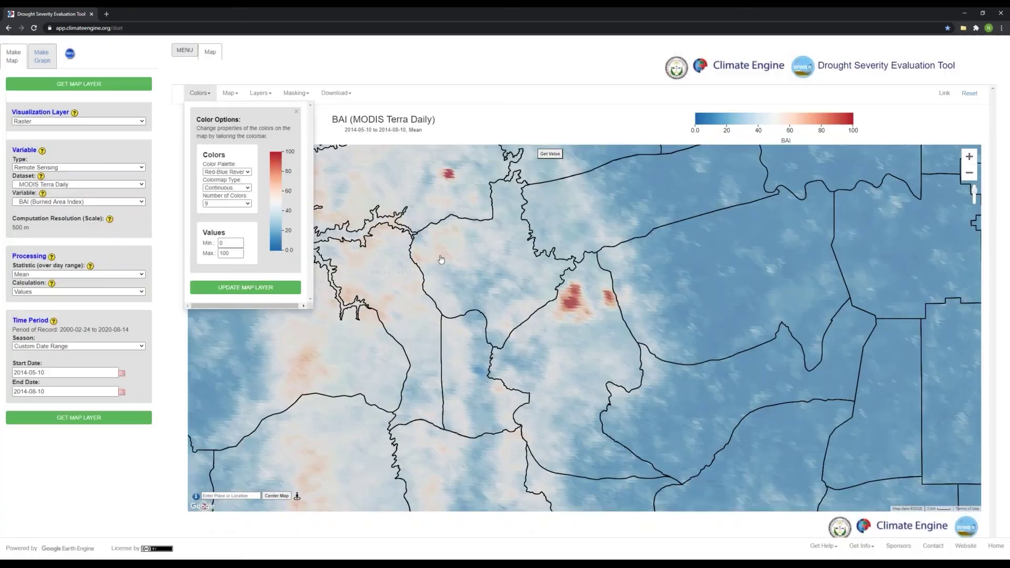
left_click(520, 113)
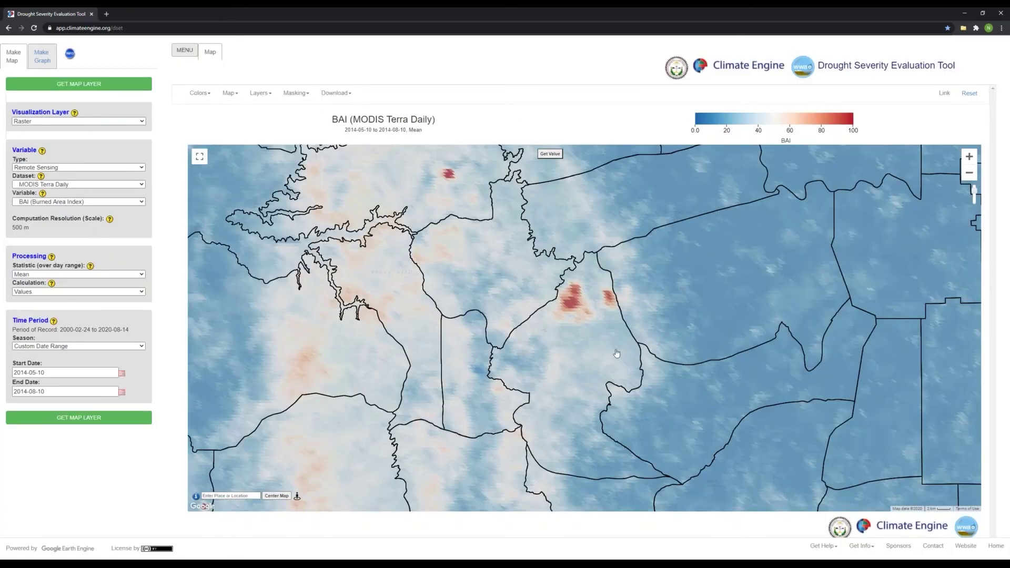
left_click_drag(616, 349, 615, 351)
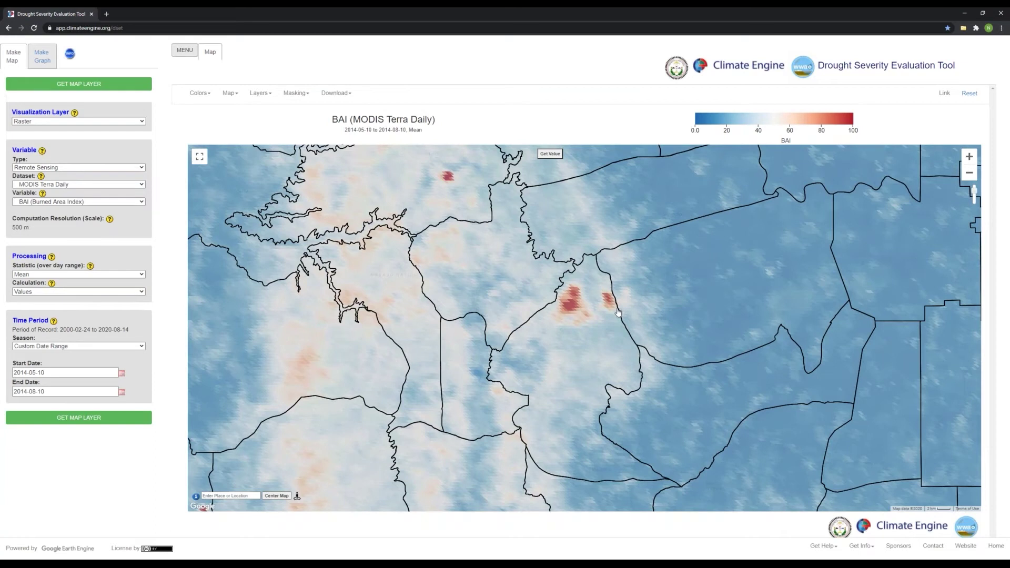
Switch to making a graph, dismiss the chapter name label and bring the map back to the burned areas around Mexican Springs
left_click(39, 60)
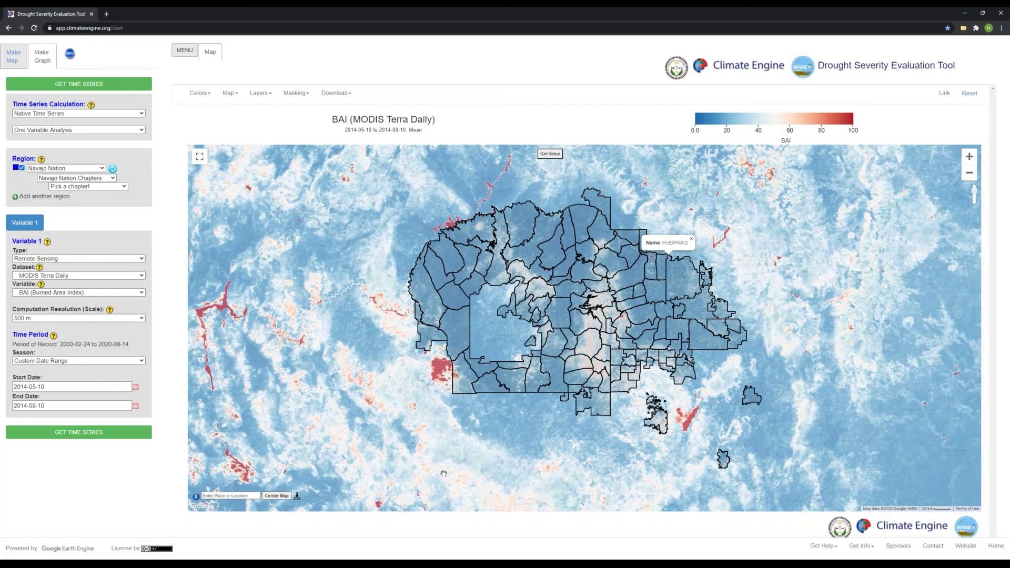
left_click(691, 239)
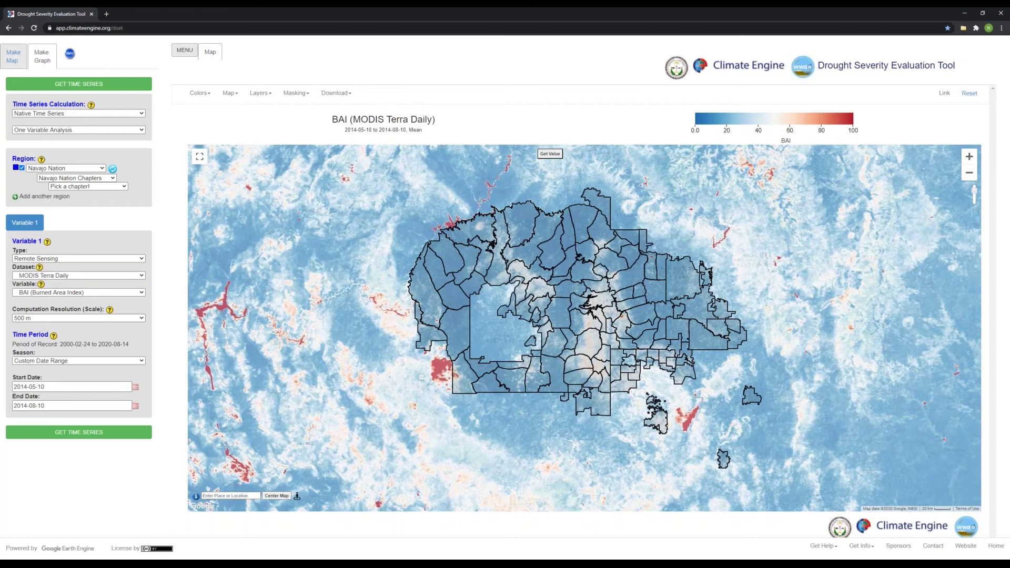
left_click(969, 157)
left_click(969, 157)
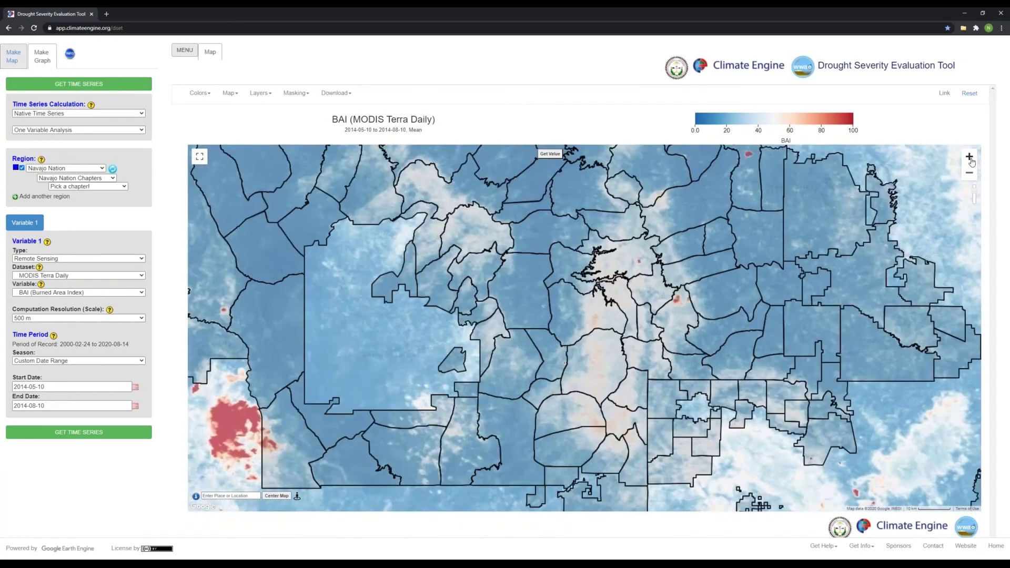
left_click_drag(665, 307, 472, 347)
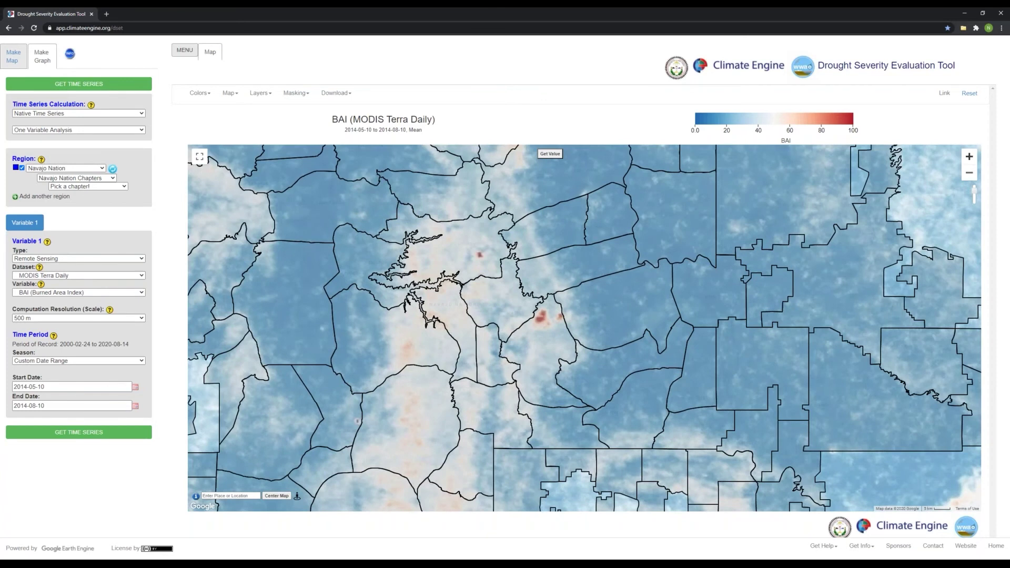
left_click(973, 158)
left_click(973, 158)
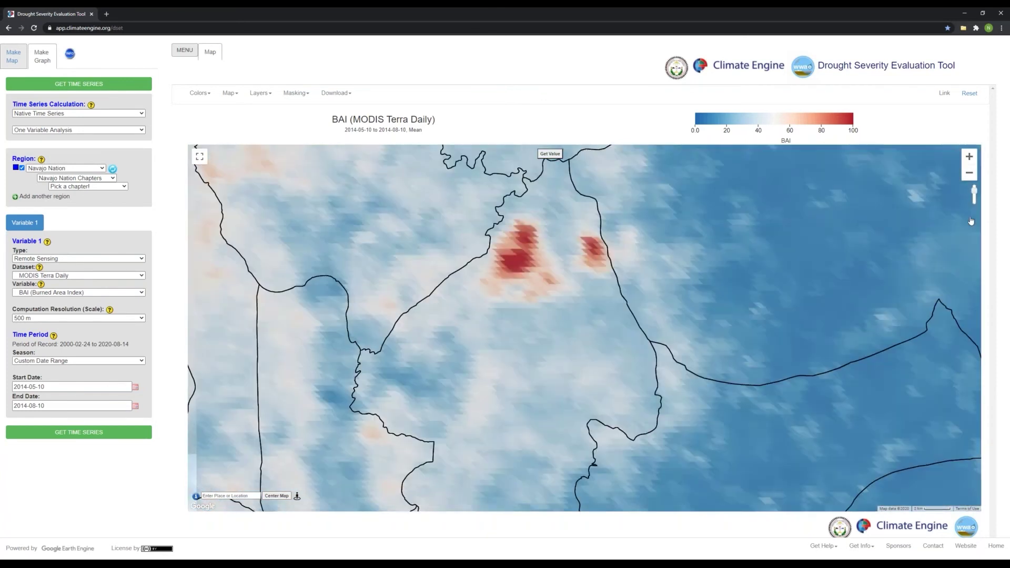
left_click(970, 175)
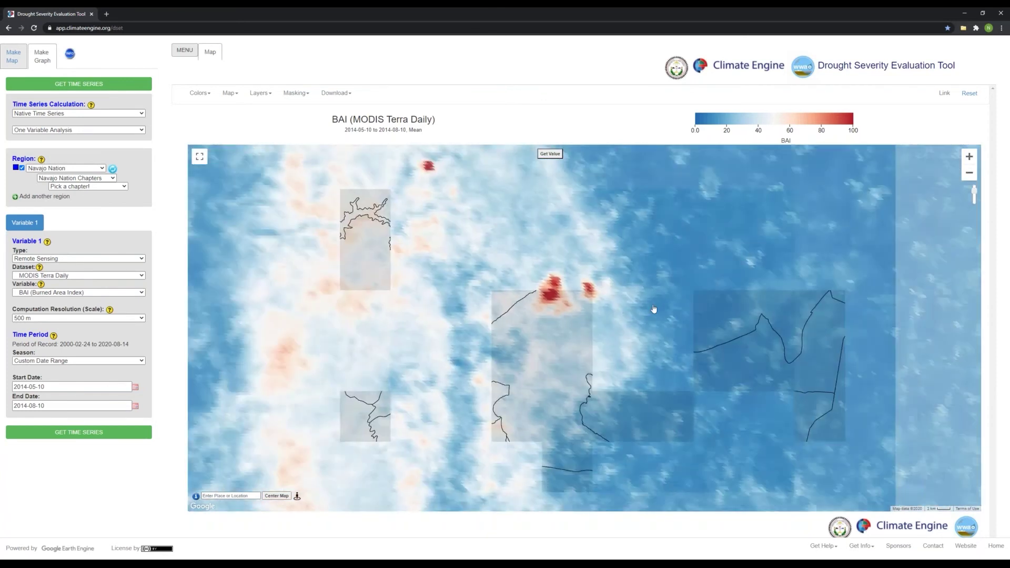
left_click_drag(658, 316, 679, 301)
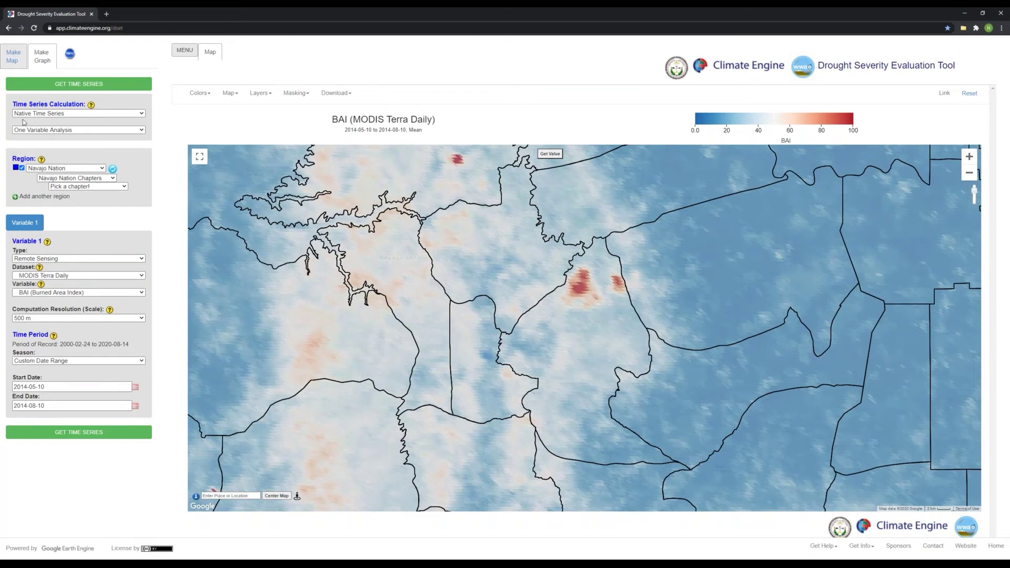
Set the time series calculation to Summary Time Series and the region to a custom polygon, closing the polygon instructions
left_click(55, 114)
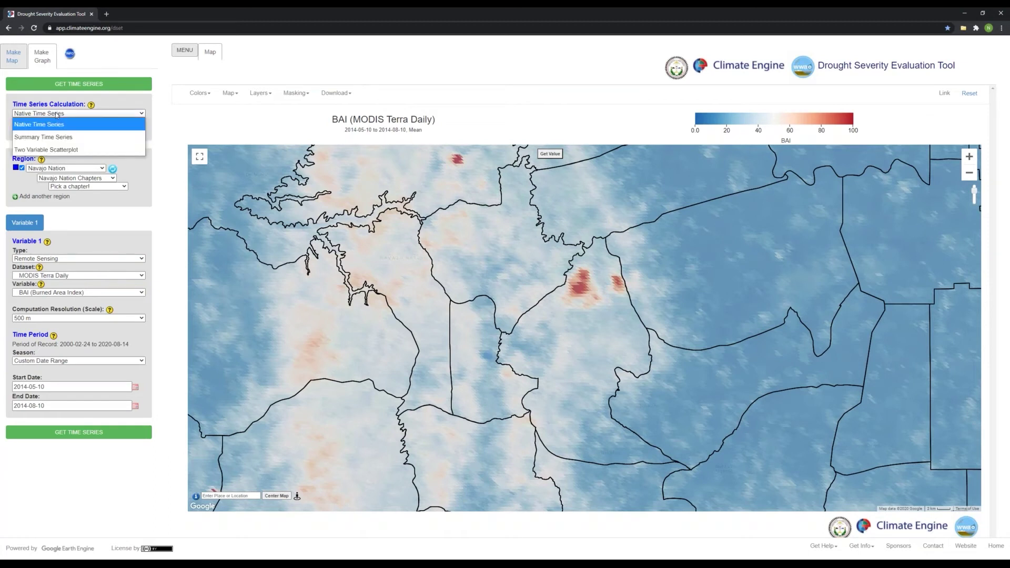
left_click(53, 139)
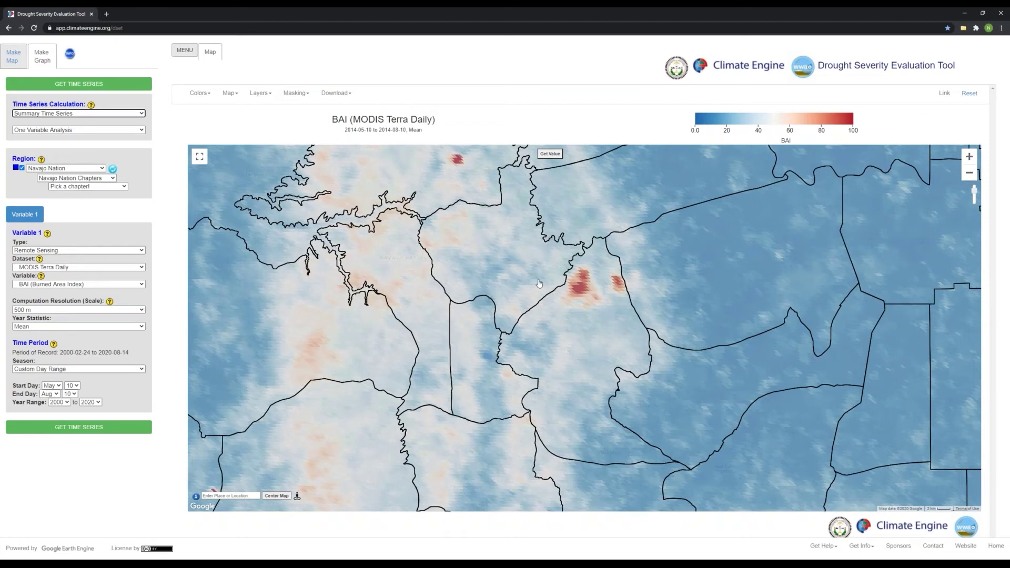
left_click(46, 168)
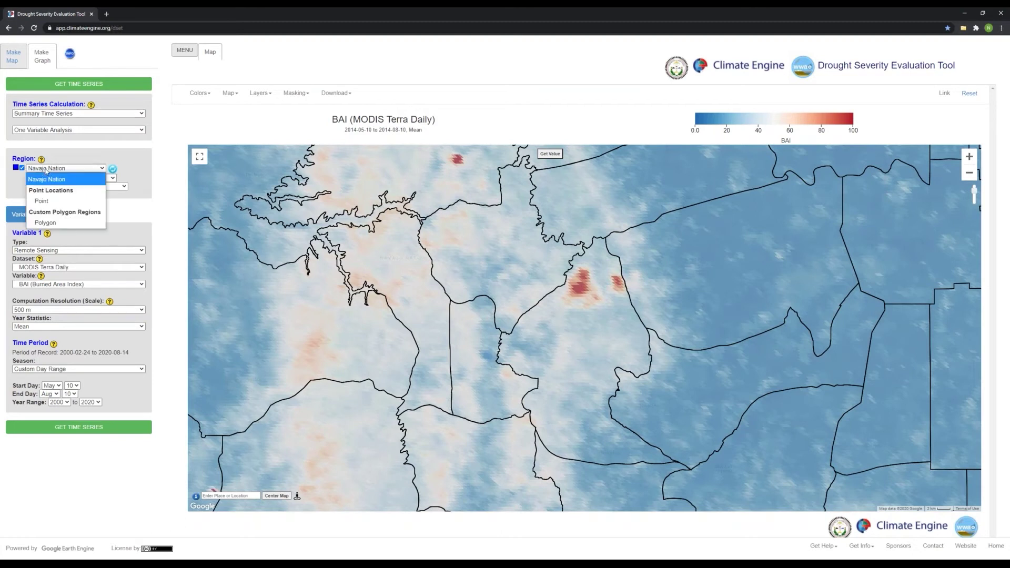
left_click(48, 224)
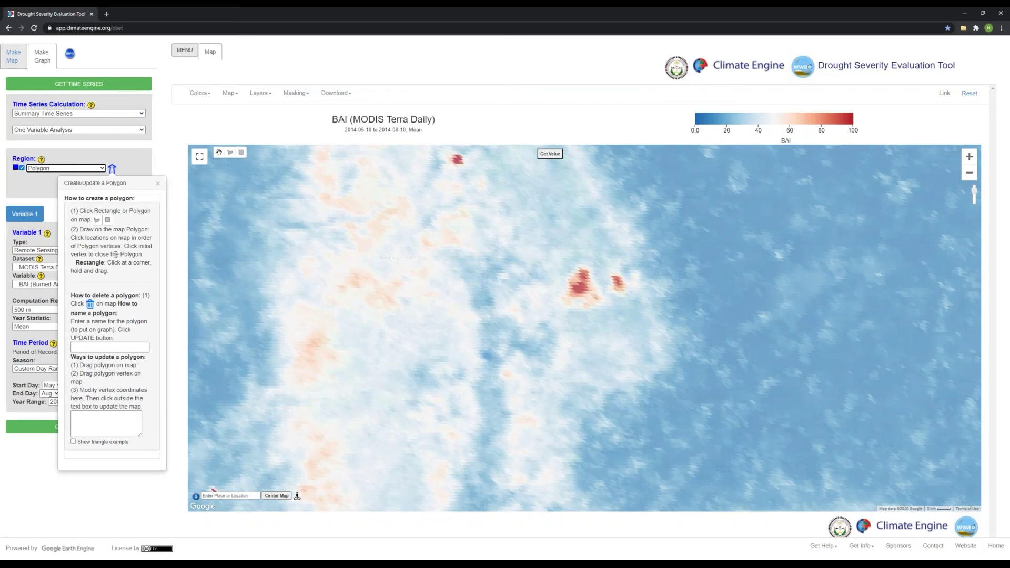
left_click(158, 185)
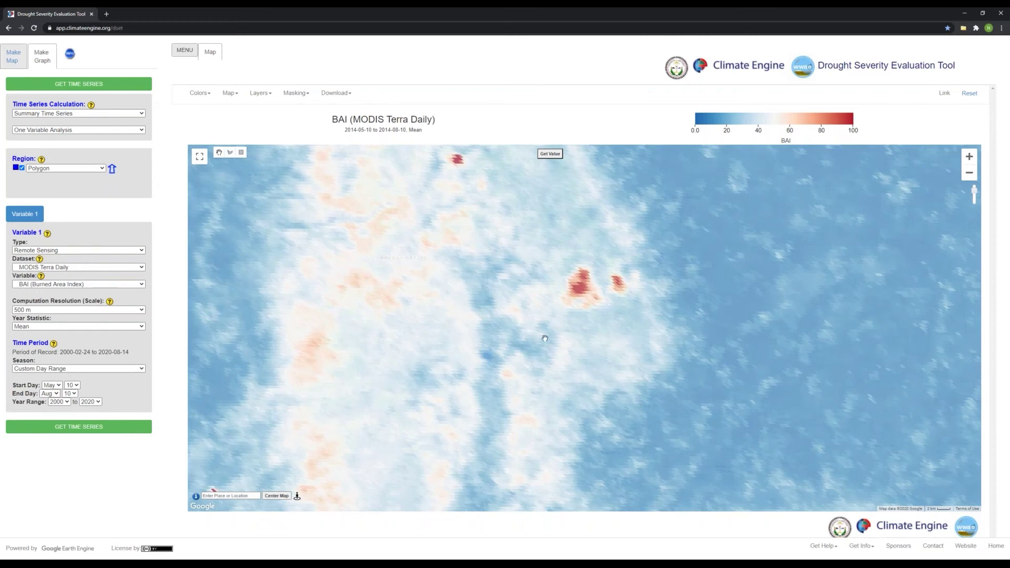
Turn on the Navajo Nation Chapters layer over the map and close the layer options
left_click(267, 93)
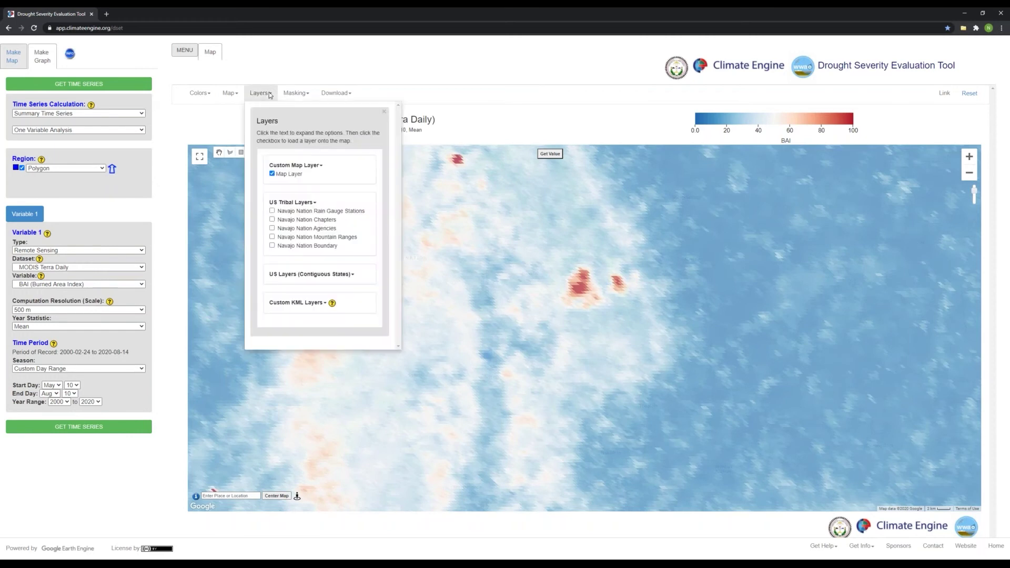
left_click(272, 220)
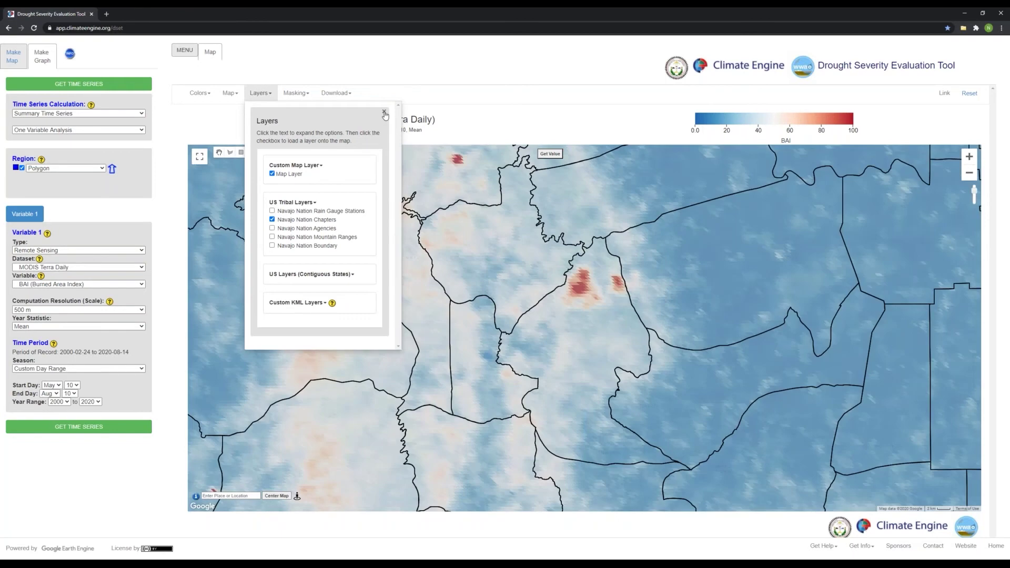
left_click(384, 113)
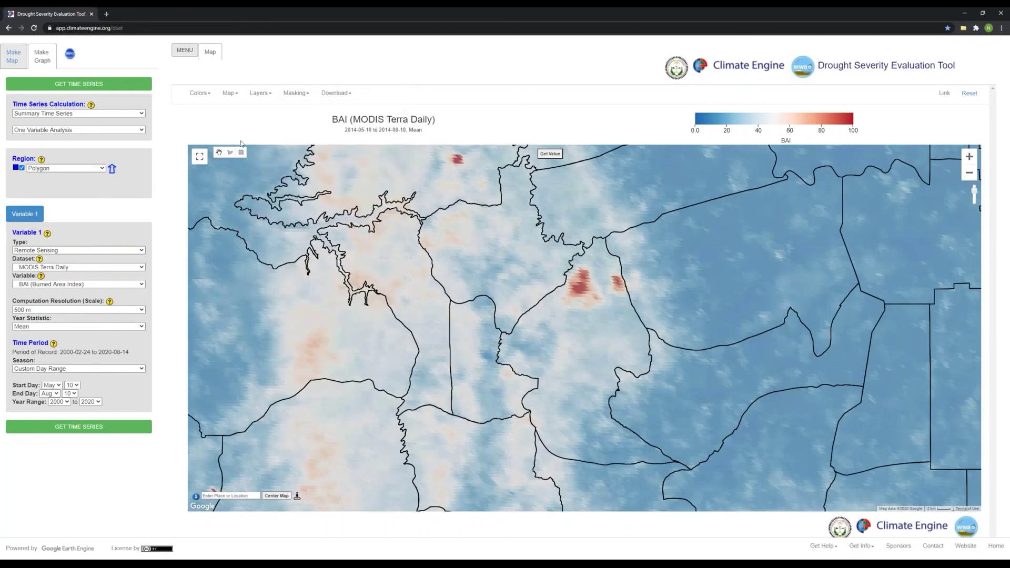
Draw one closed polygon following the outline of both red high-BAI patches near the northern edge of the Mexican Springs chapter
left_click(230, 153)
left_click(230, 154)
left_click(970, 157)
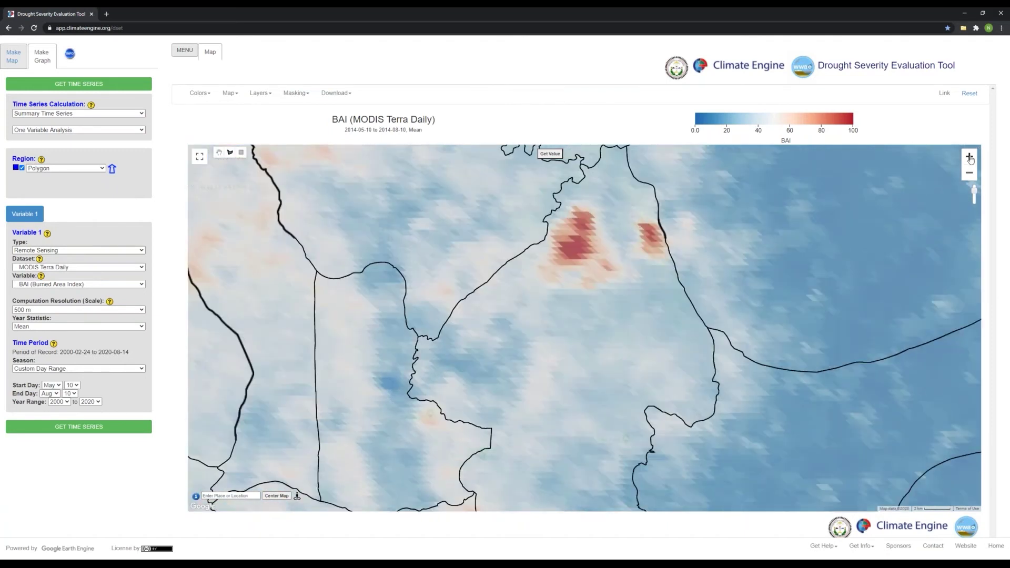
left_click_drag(551, 213, 501, 298)
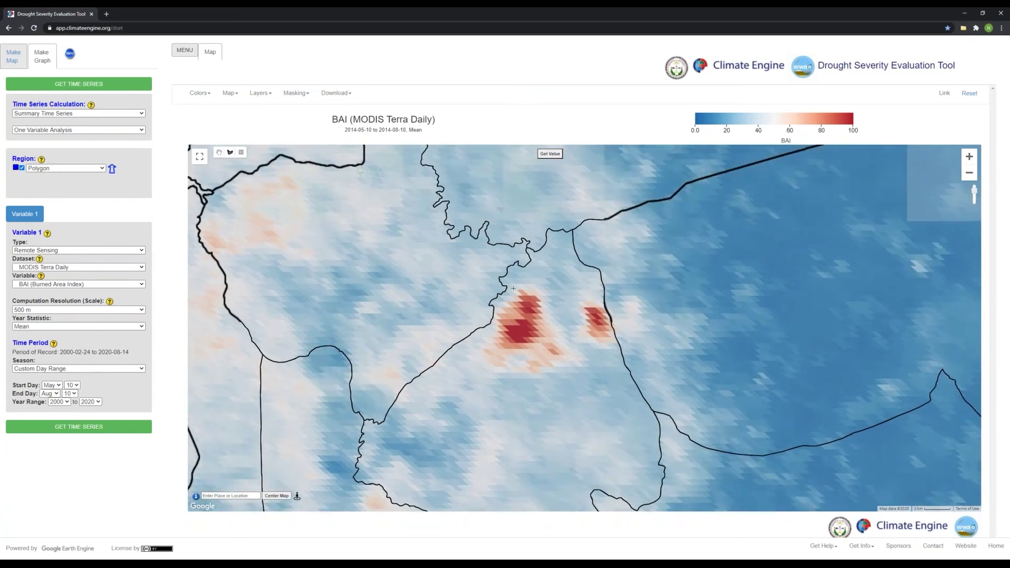
left_click(513, 288)
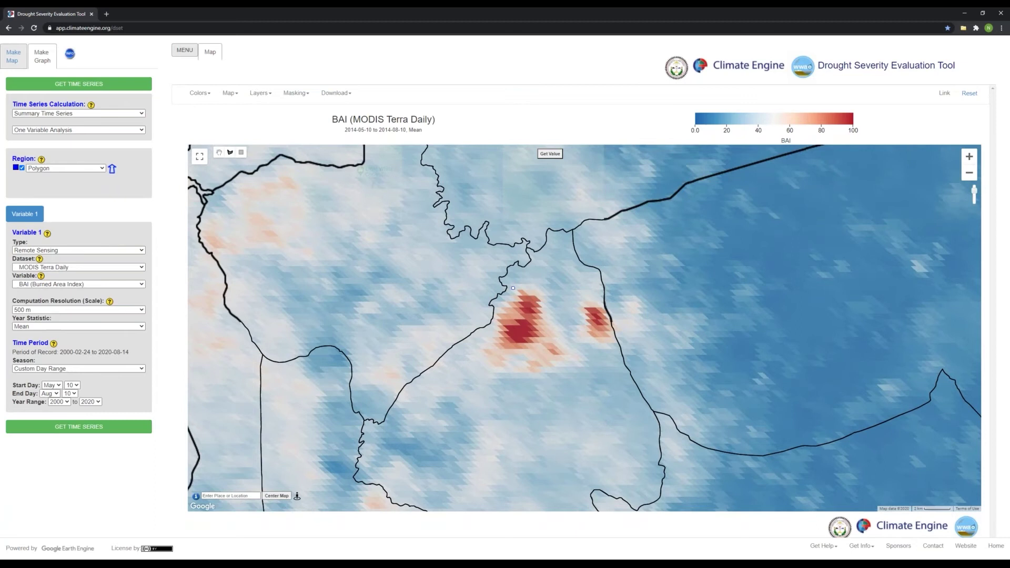
left_click(504, 298)
left_click(497, 309)
left_click(492, 326)
left_click(489, 338)
left_click(482, 353)
left_click(496, 366)
left_click(504, 365)
left_click(513, 364)
left_click(521, 359)
left_click(524, 366)
left_click(533, 374)
left_click(543, 374)
left_click(564, 365)
left_click(578, 355)
left_click(573, 343)
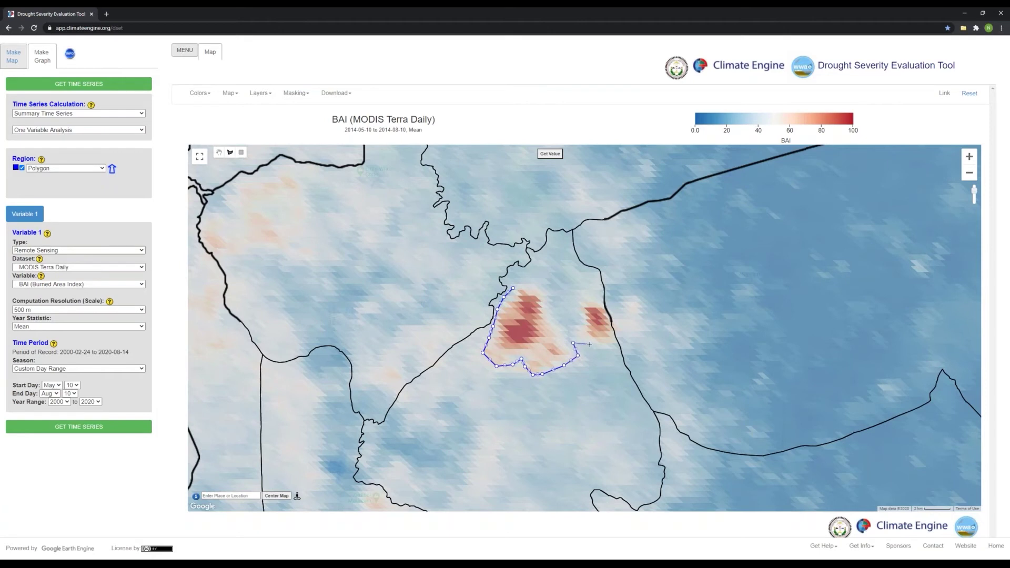
left_click(589, 344)
left_click(606, 353)
left_click(619, 344)
left_click(624, 330)
left_click(614, 313)
left_click(598, 301)
left_click(584, 300)
left_click(578, 303)
left_click(583, 318)
left_click(576, 325)
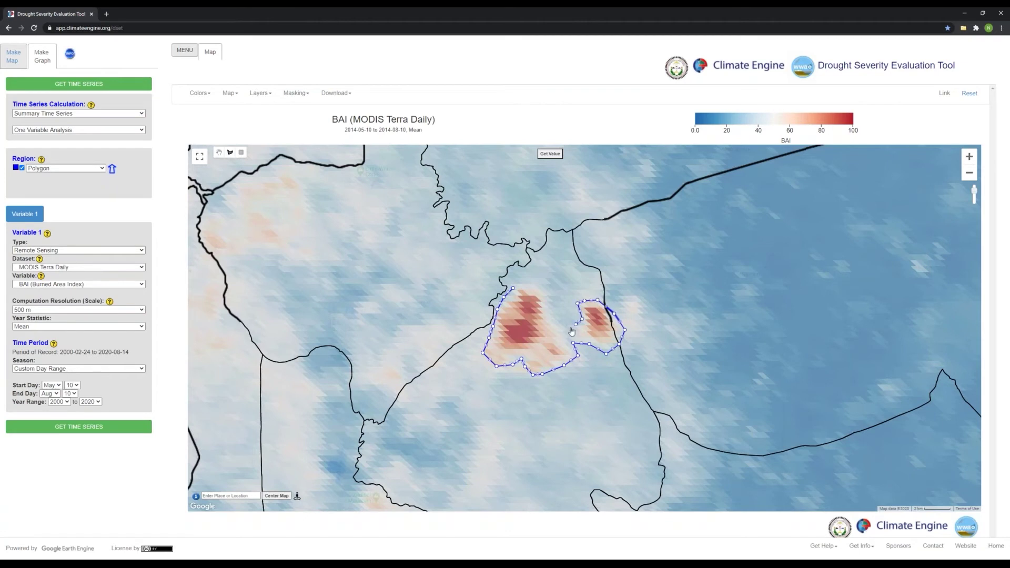
left_click(567, 327)
left_click(560, 327)
left_click(551, 320)
left_click(544, 311)
left_click(546, 301)
left_click(543, 294)
left_click(538, 288)
left_click(530, 286)
left_click(513, 289)
left_click(514, 290)
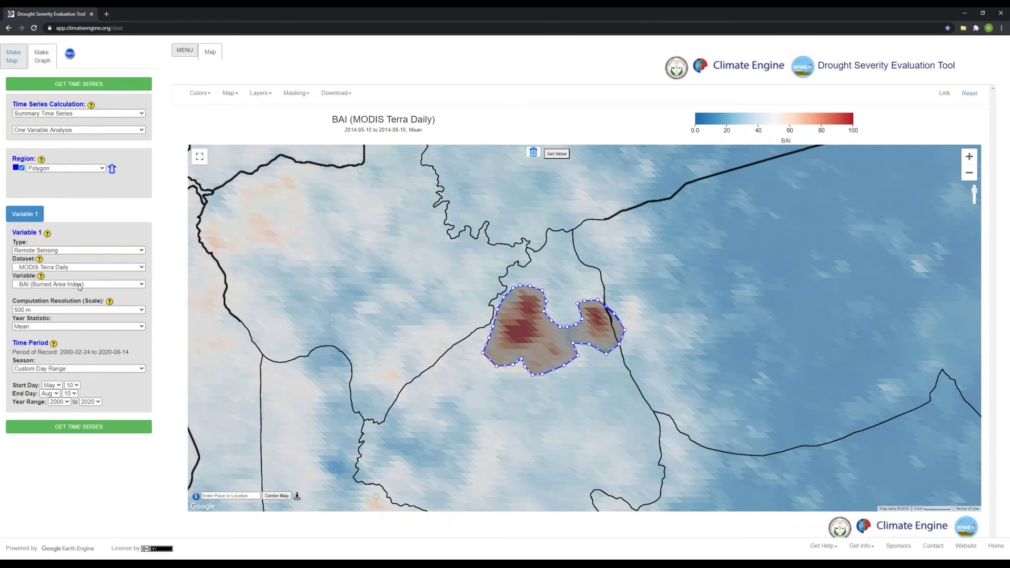
Review the season options while keeping Custom Day Range, and read the help on selecting a time period
left_click(82, 368)
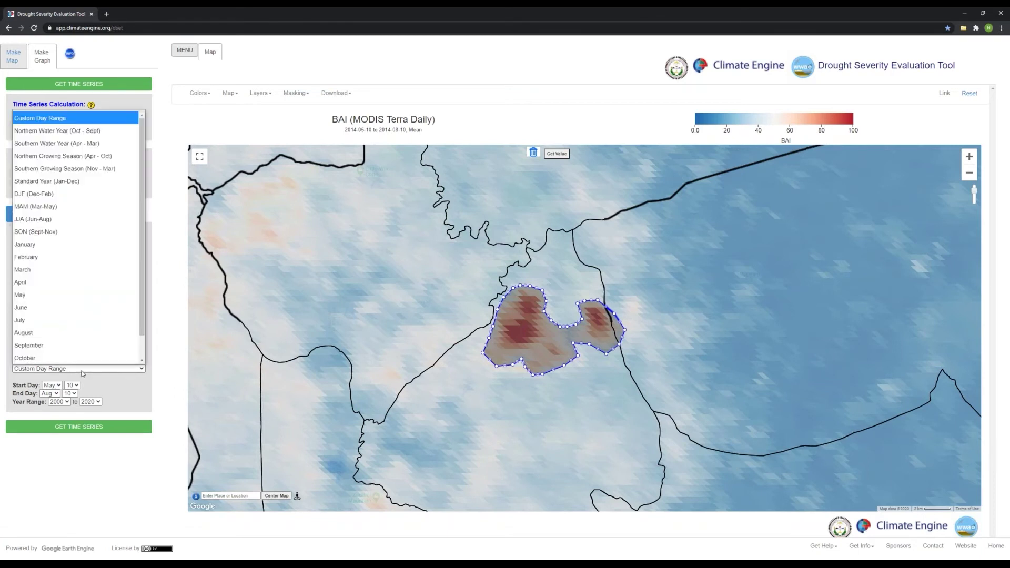
left_click(76, 121)
left_click(67, 369)
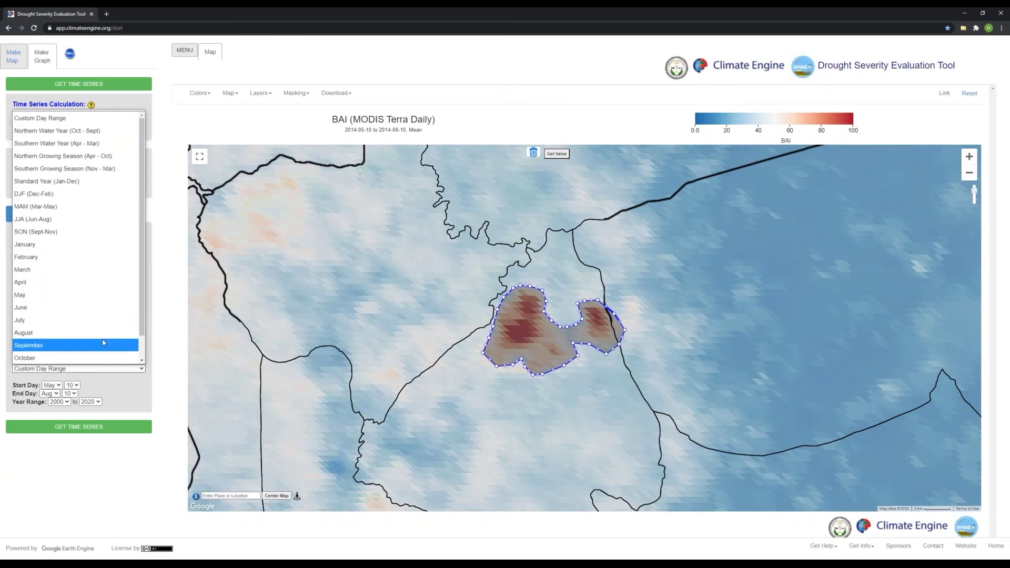
left_click(88, 122)
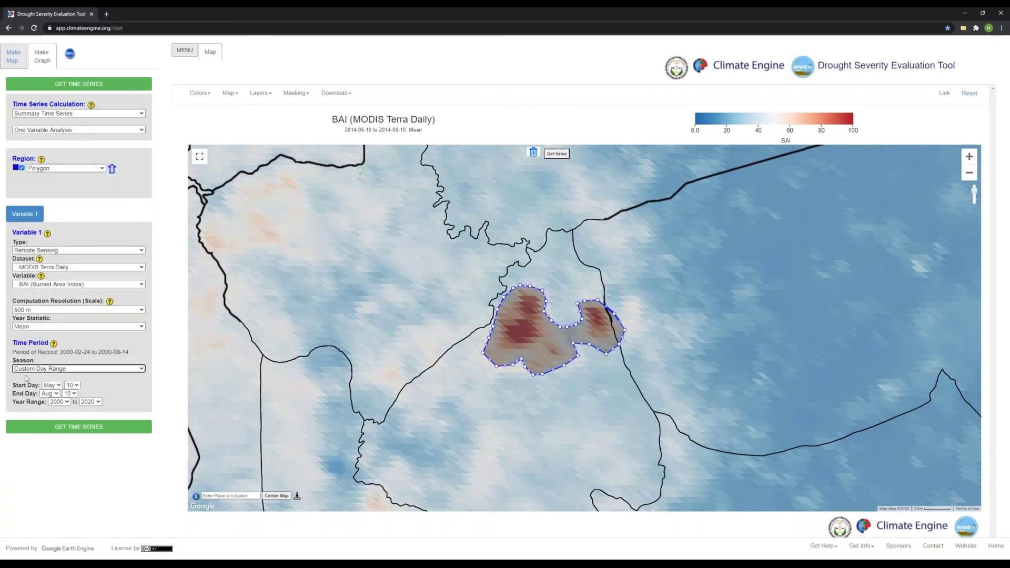
left_click(54, 344)
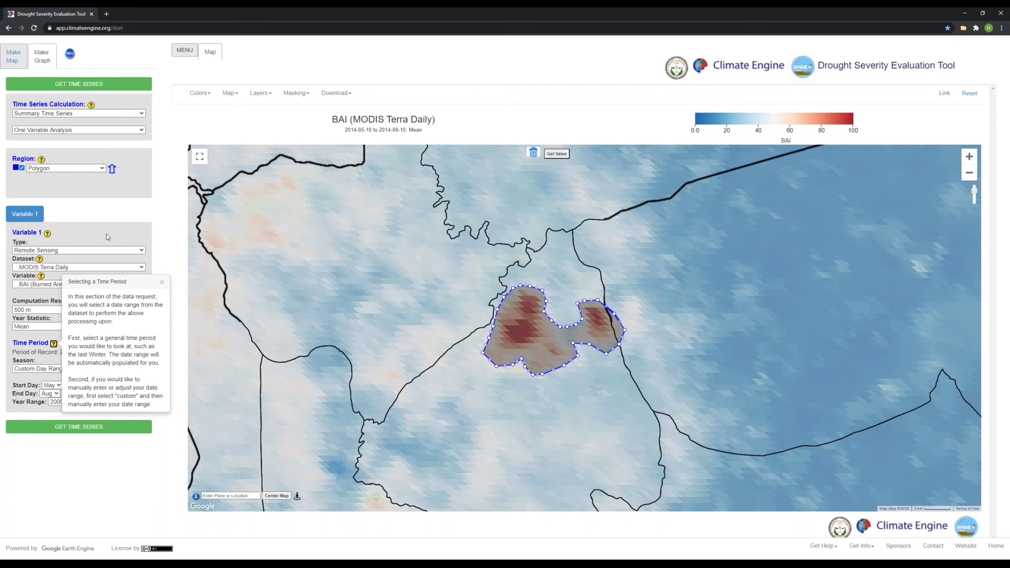
left_click(161, 283)
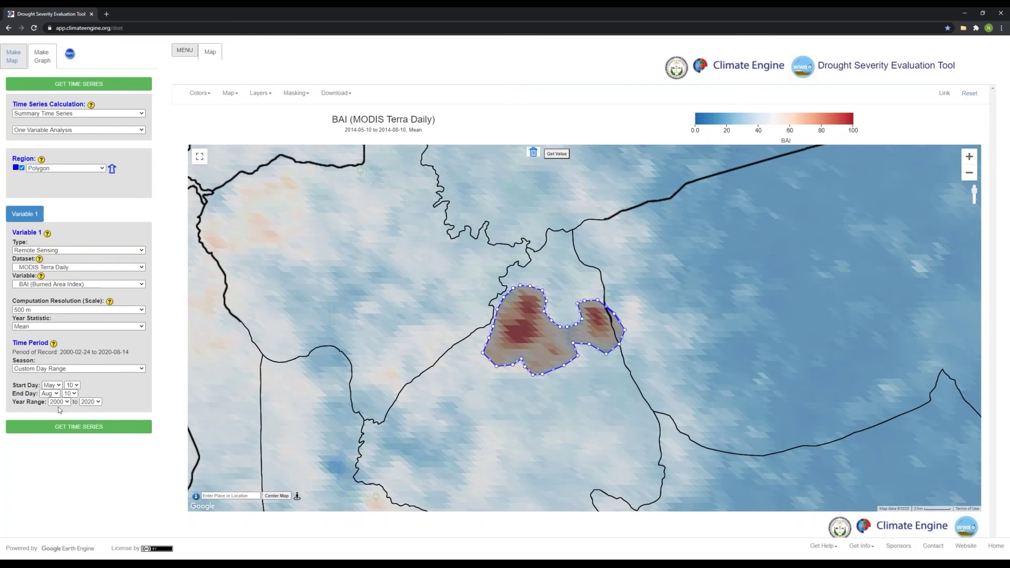
Keep the year range at 2000 to 2020, generate the BAI time series for the polygon, and examine the 2014 bar
left_click(101, 402)
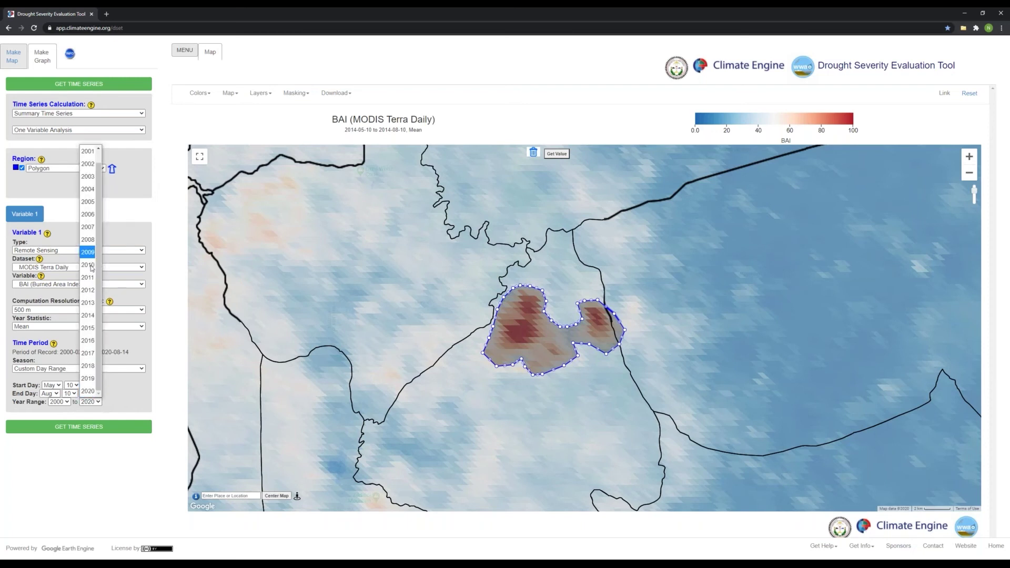
left_click(90, 392)
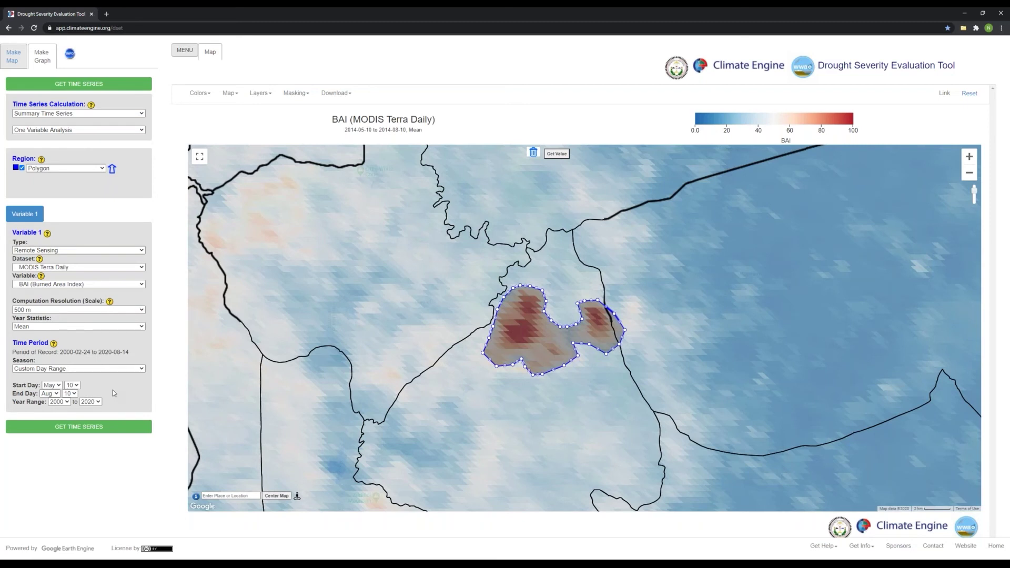
left_click(107, 429)
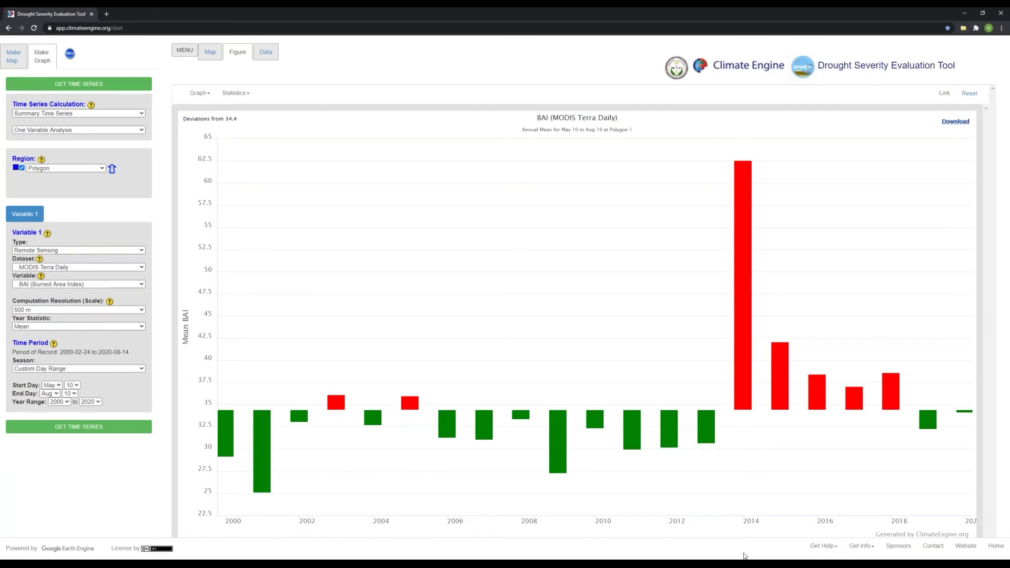
mouse_move(729, 397)
Switch the time series to Two Variable Analysis and set Variable 2's type to Remote Sensing
left_click(73, 129)
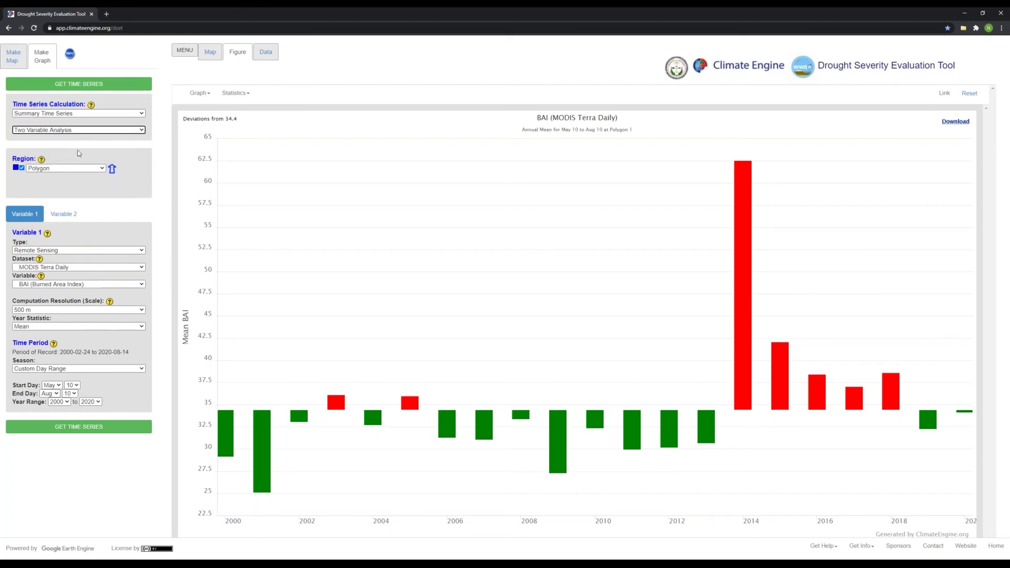
left_click(63, 216)
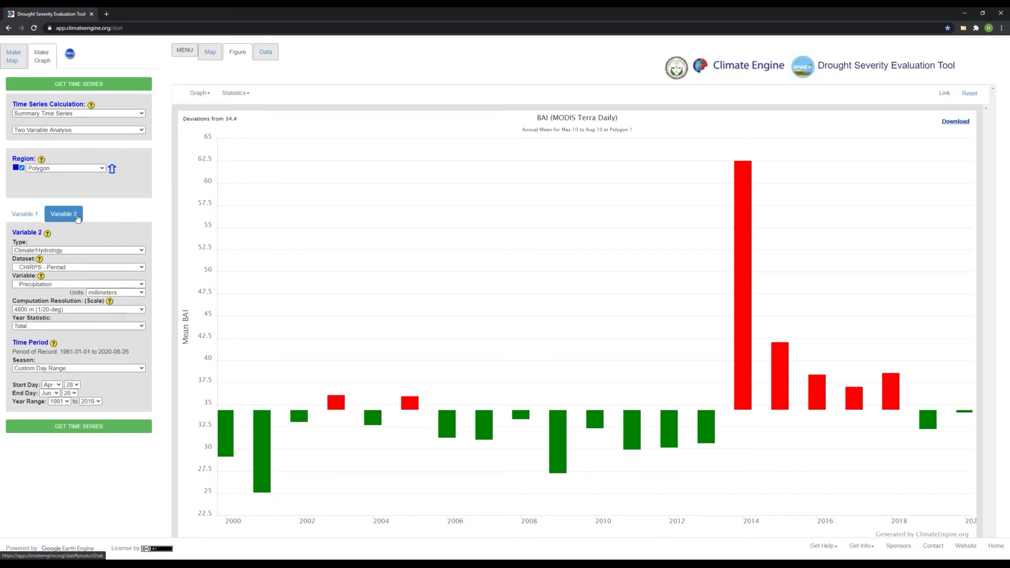
left_click(116, 250)
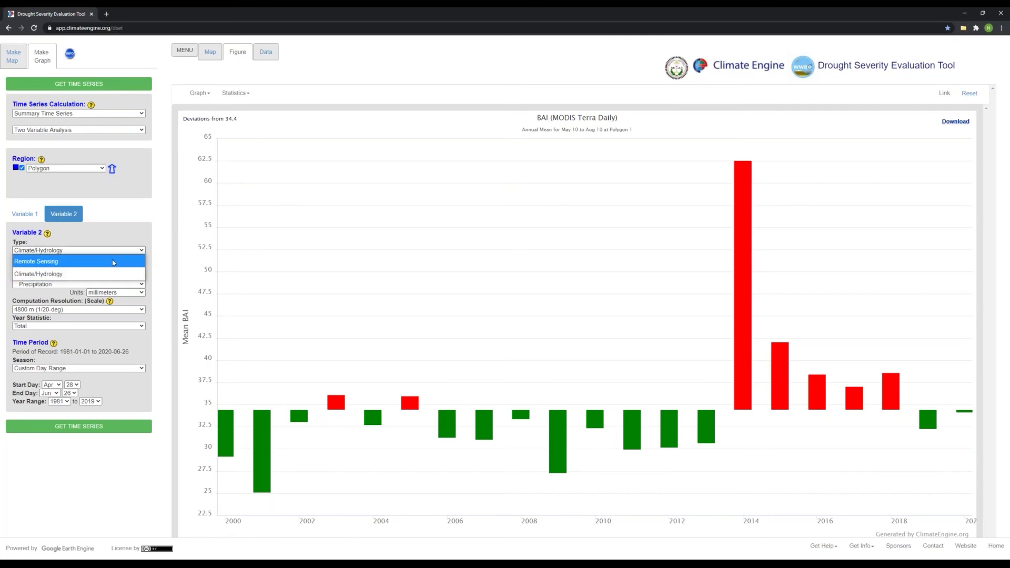
left_click(113, 262)
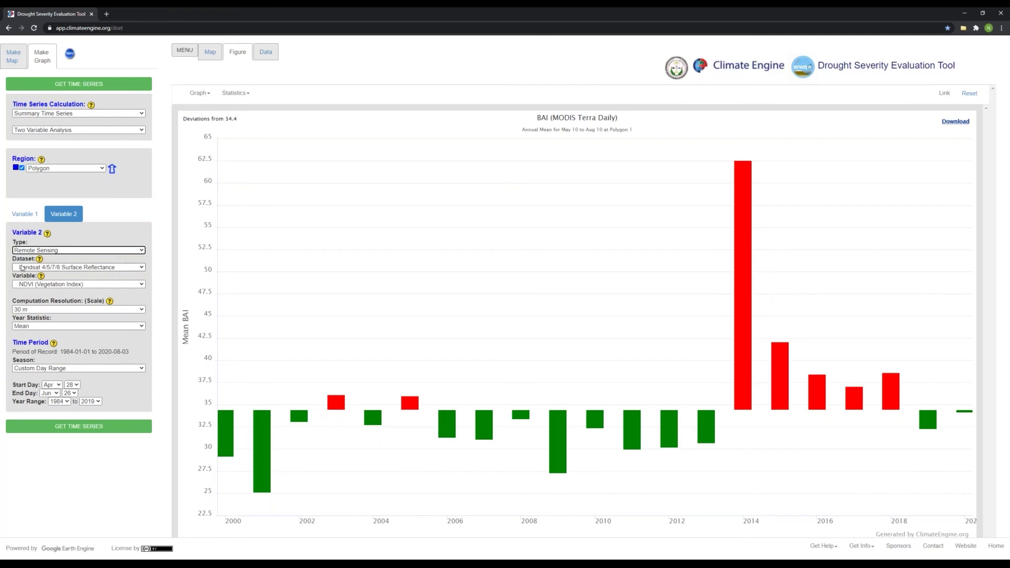
Set Variable 2 to NDVI (Vegetation Index) from Landsat 4/5/7/8 Surface Reflectance with a computation resolution of 1000 m
left_click(46, 271)
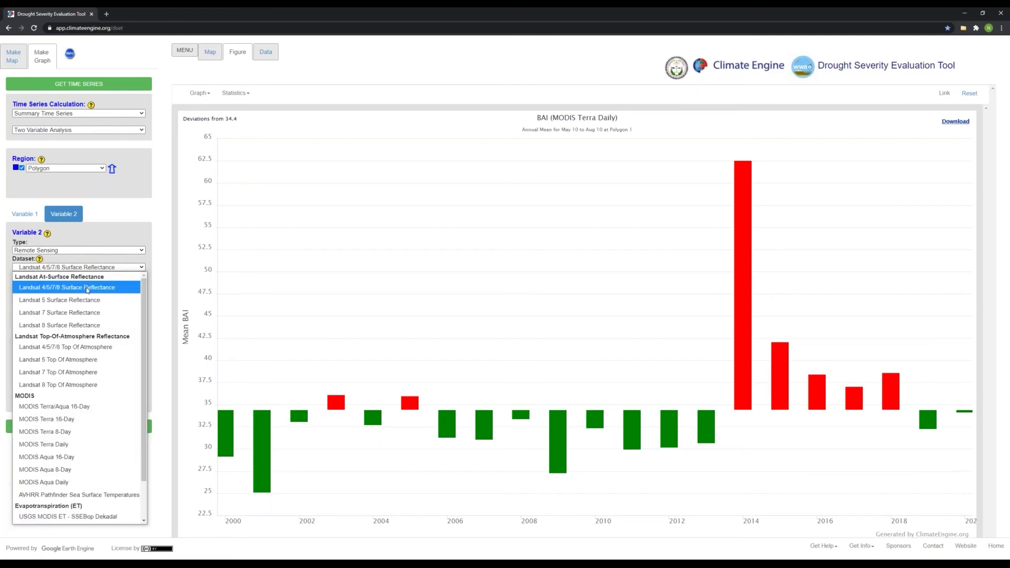
left_click(87, 290)
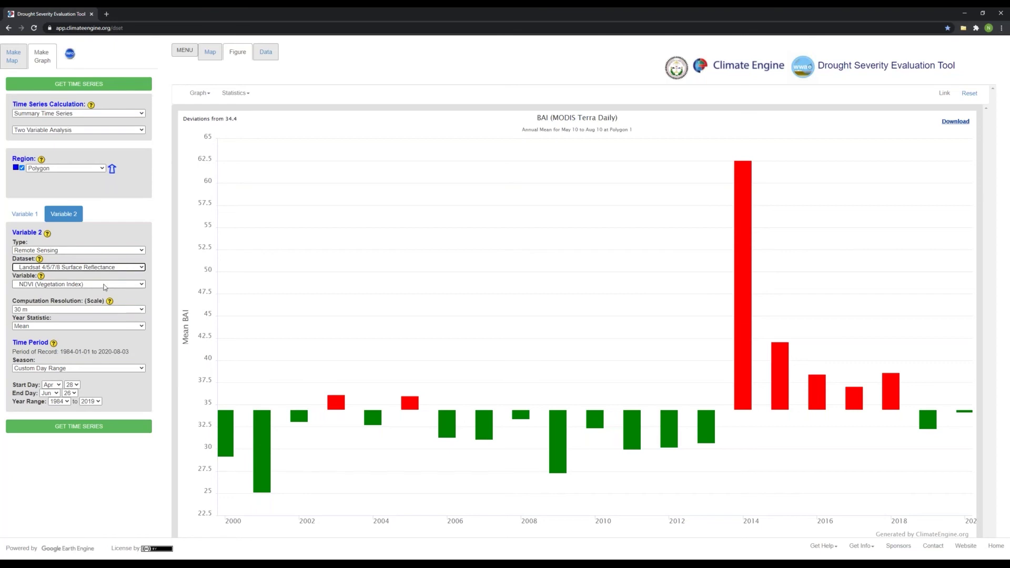
left_click(95, 286)
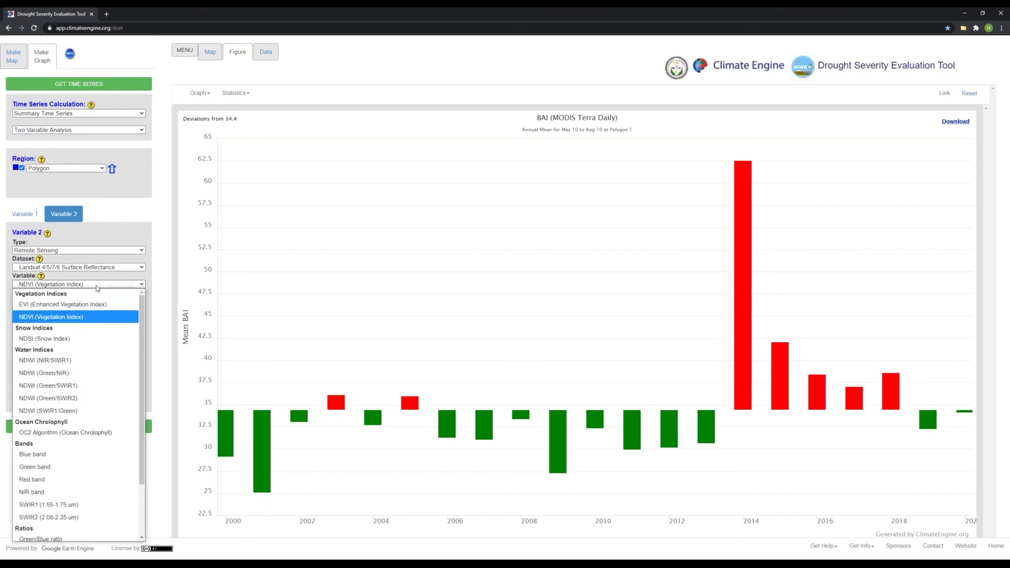
left_click(94, 320)
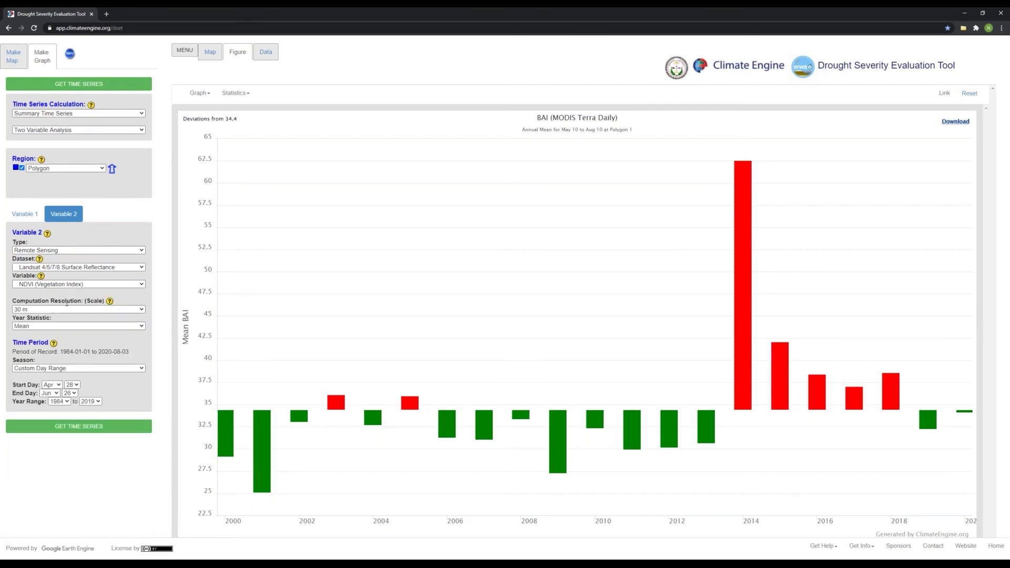
left_click(65, 309)
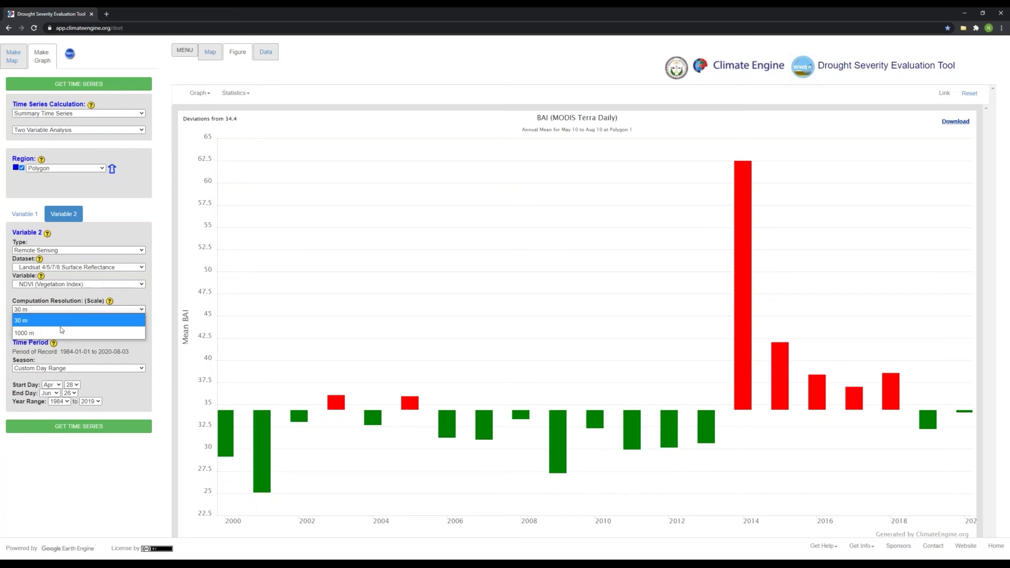
left_click(61, 334)
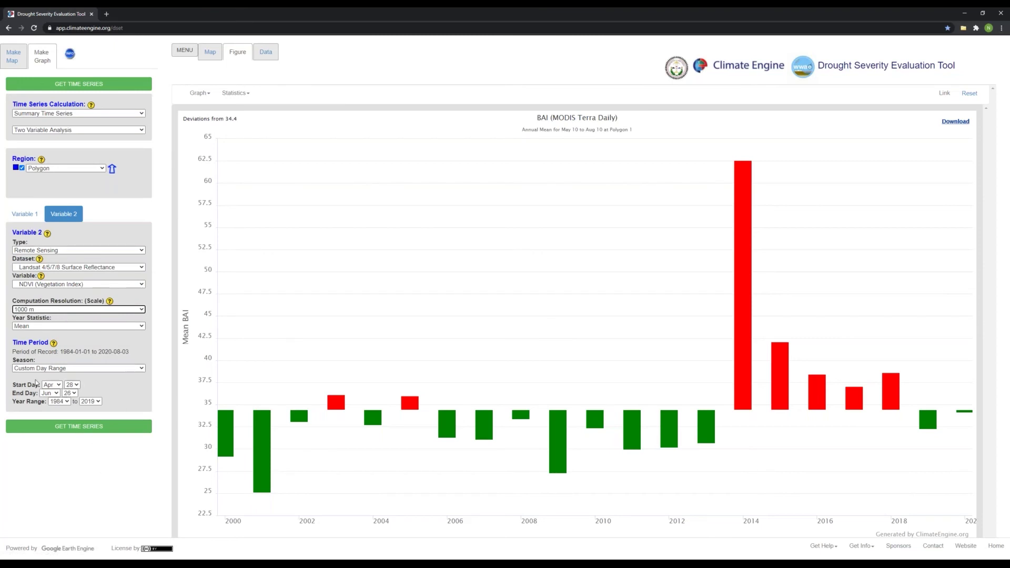
Match Variable 2's time period to Variable 1 with a May 10 to Aug 10 day range and a start year of 2000
left_click(25, 214)
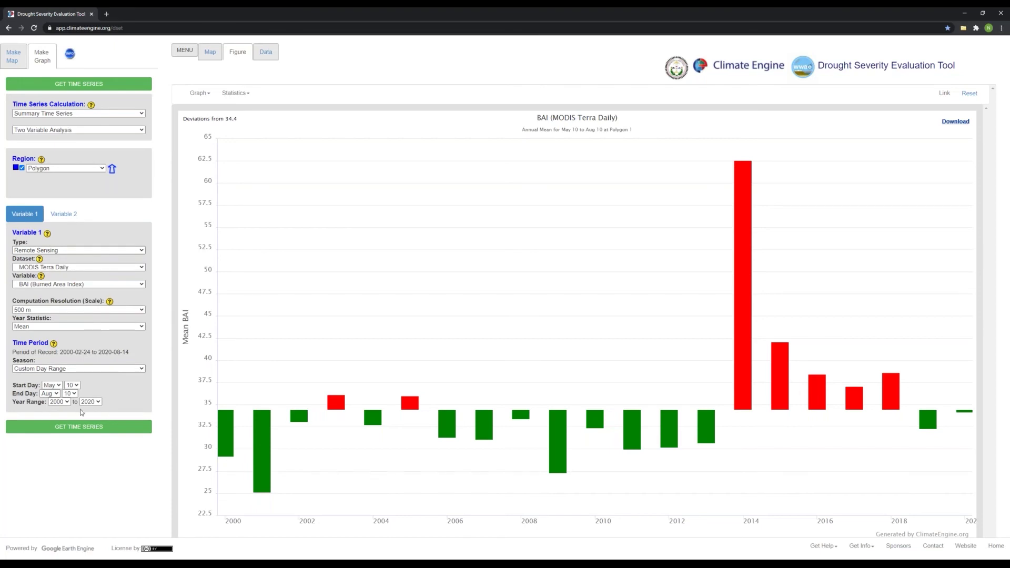
left_click(66, 214)
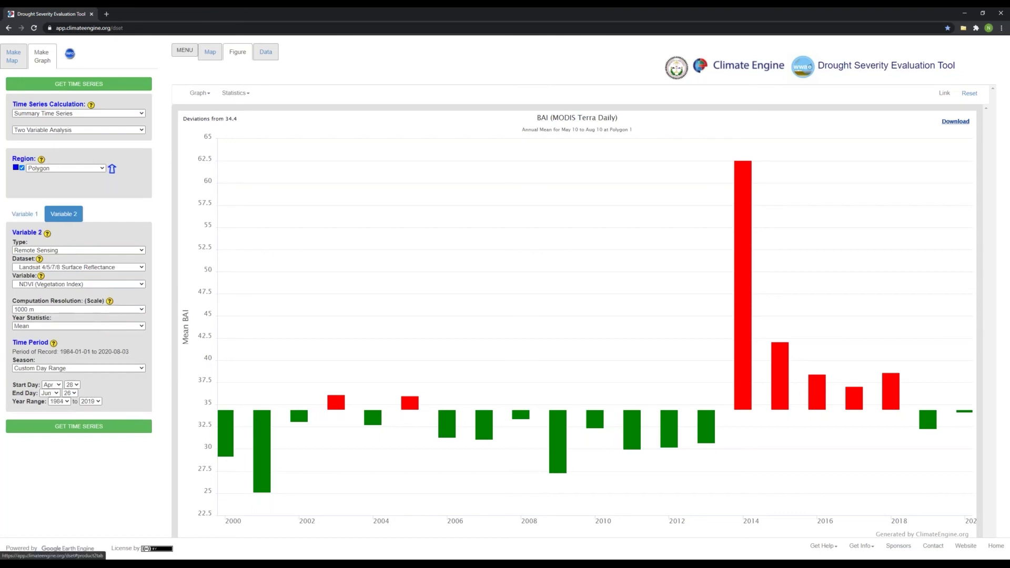
left_click(76, 387)
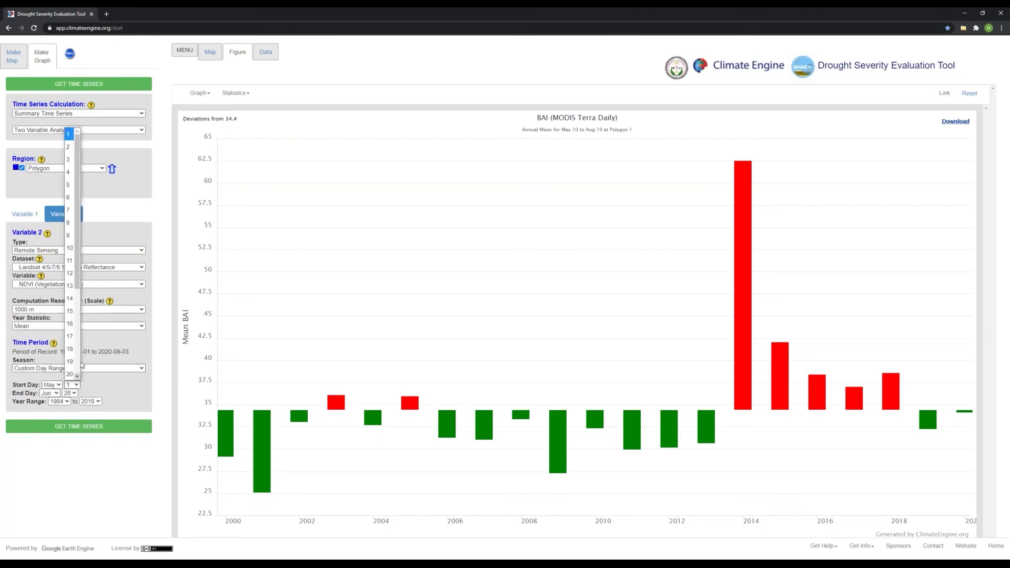
left_click(73, 254)
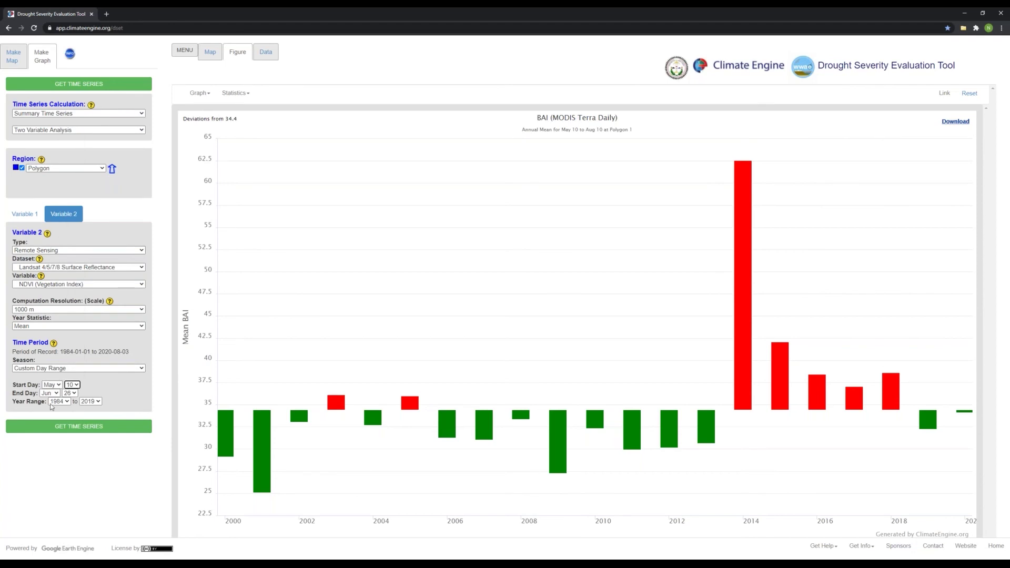
left_click(50, 393)
left_click(60, 468)
left_click(70, 394)
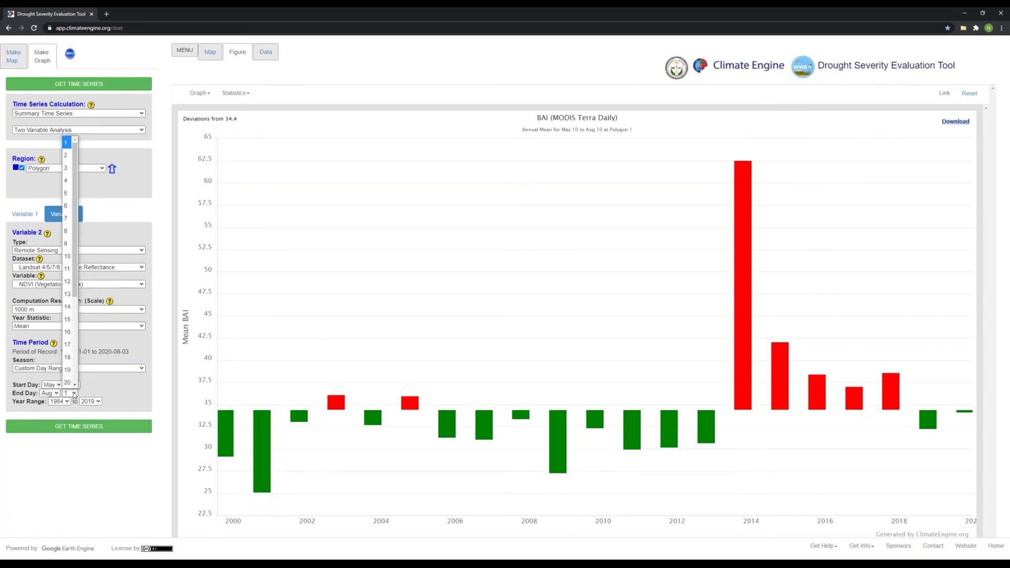
left_click(59, 401)
left_click(57, 353)
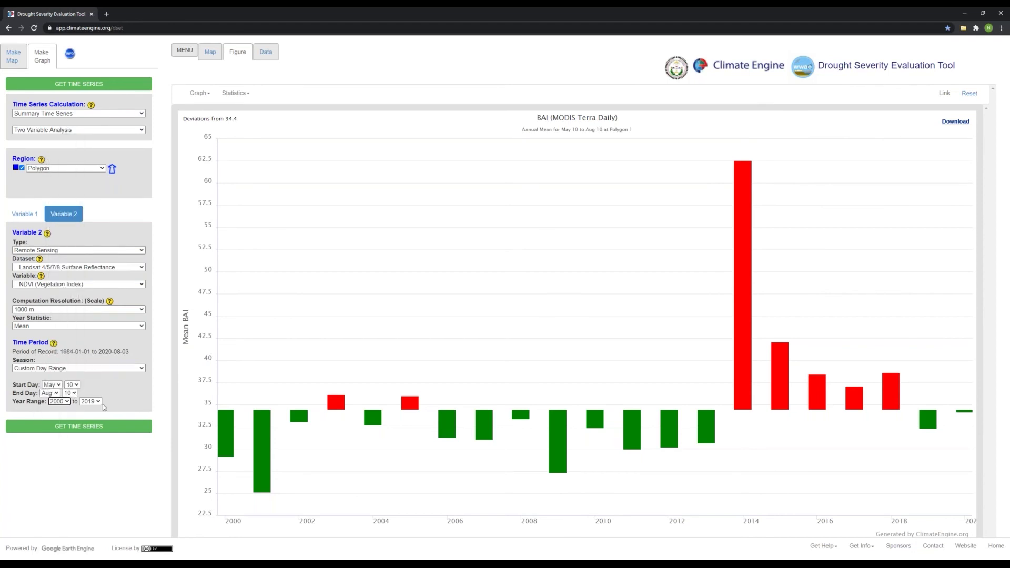
Check the latest end year offered in Variable 2's year range, keeping 2019 selected
left_click(99, 405)
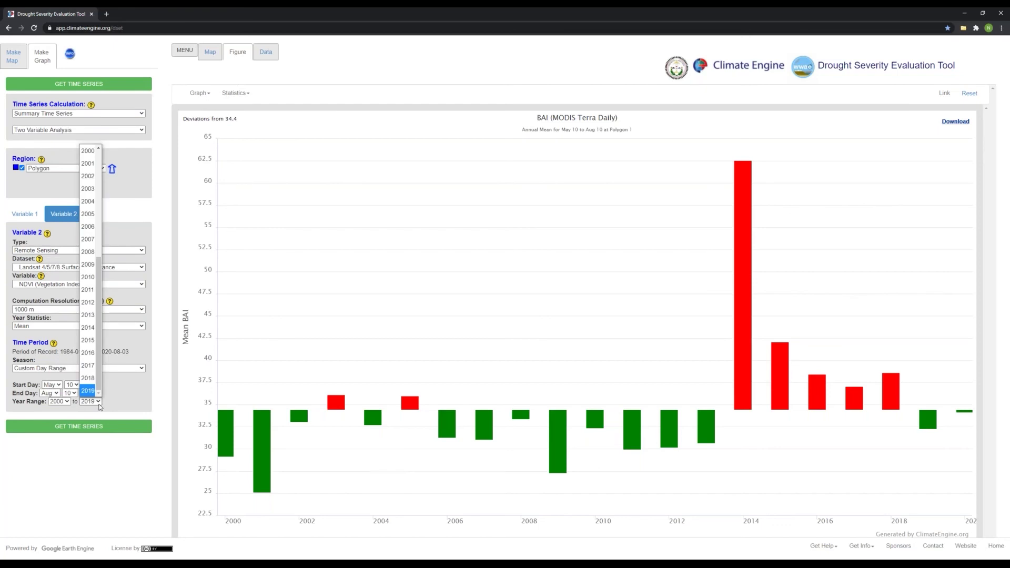
left_click(88, 394)
left_click(93, 403)
left_click(91, 395)
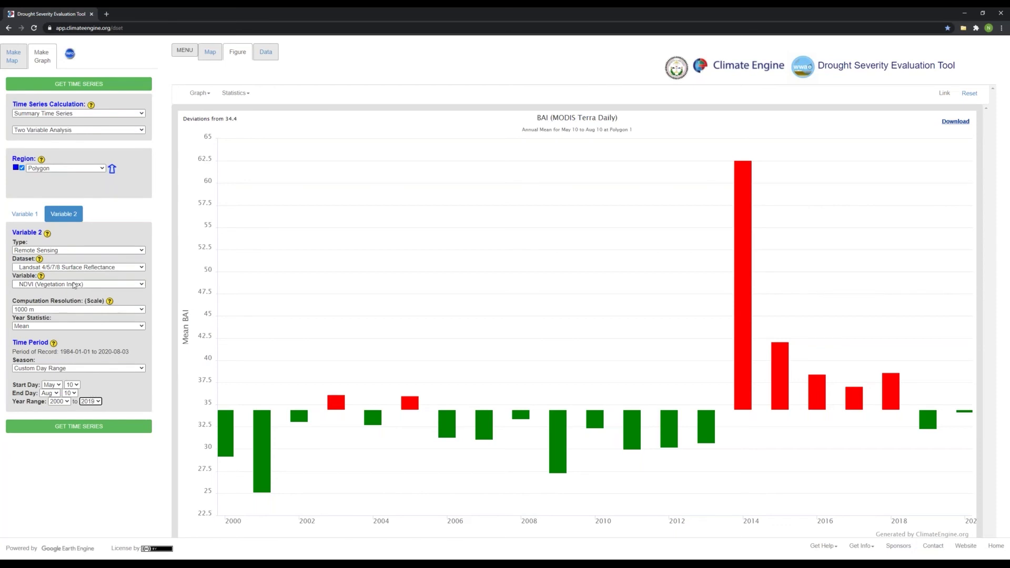
left_click(96, 403)
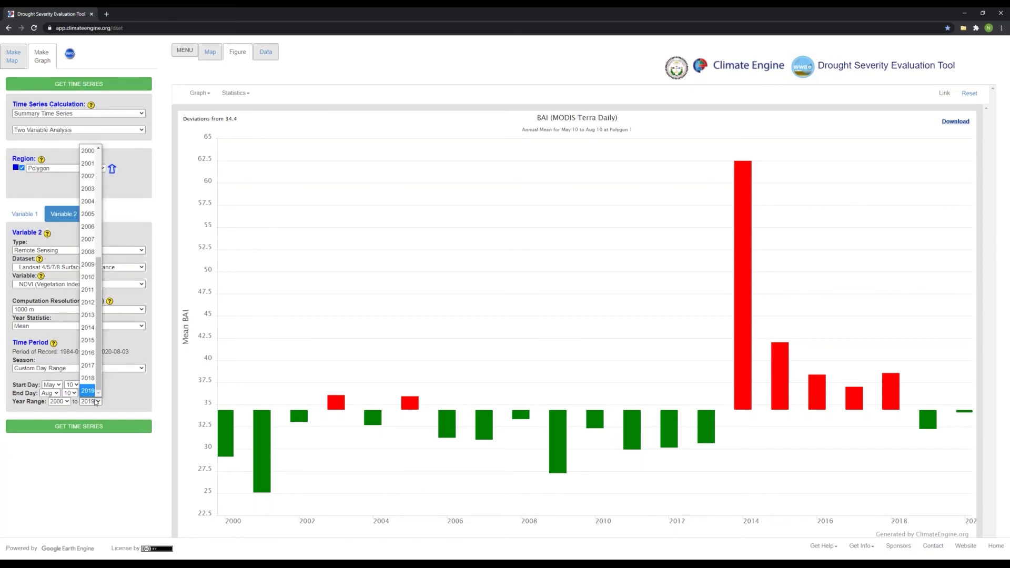
left_click(93, 395)
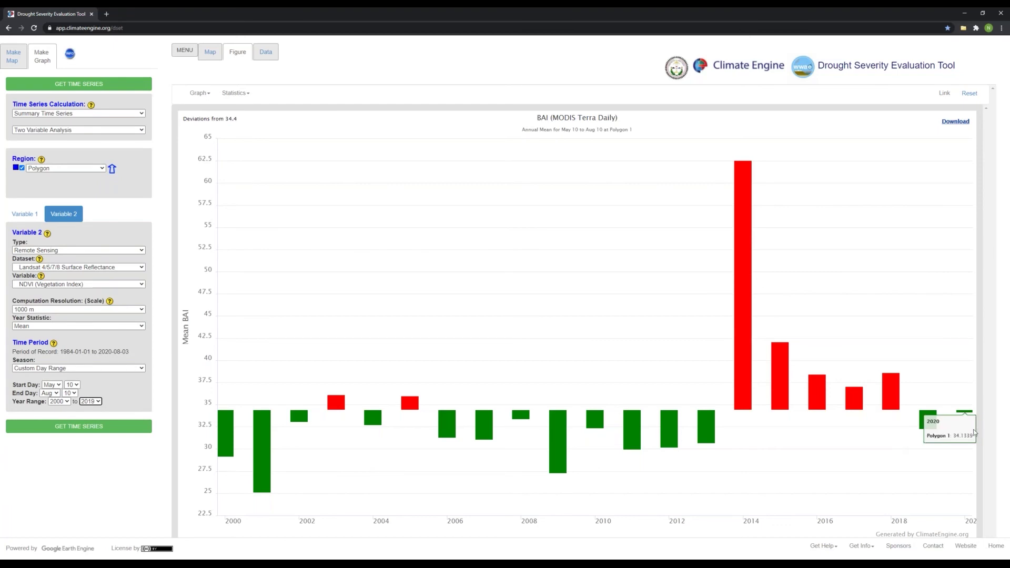
Compare the time periods of both variables and set Variable 1's end year to 2019
left_click(35, 215)
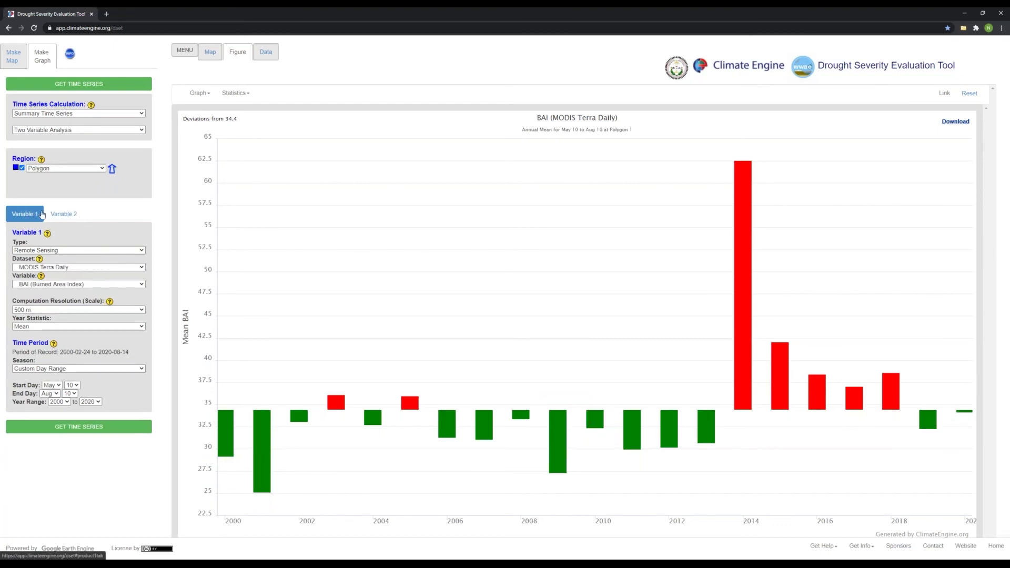
left_click(53, 215)
left_click(22, 216)
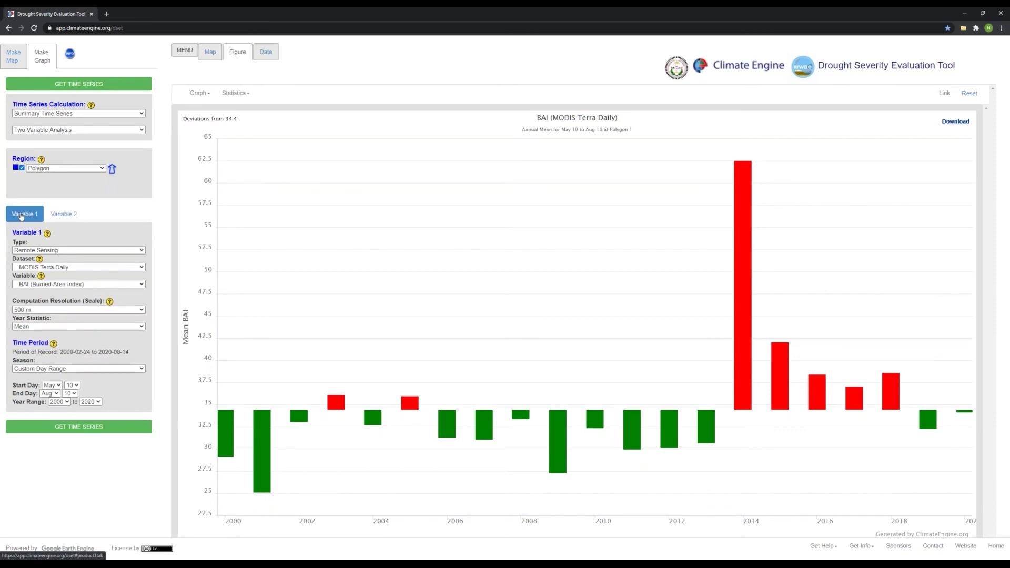
left_click(71, 216)
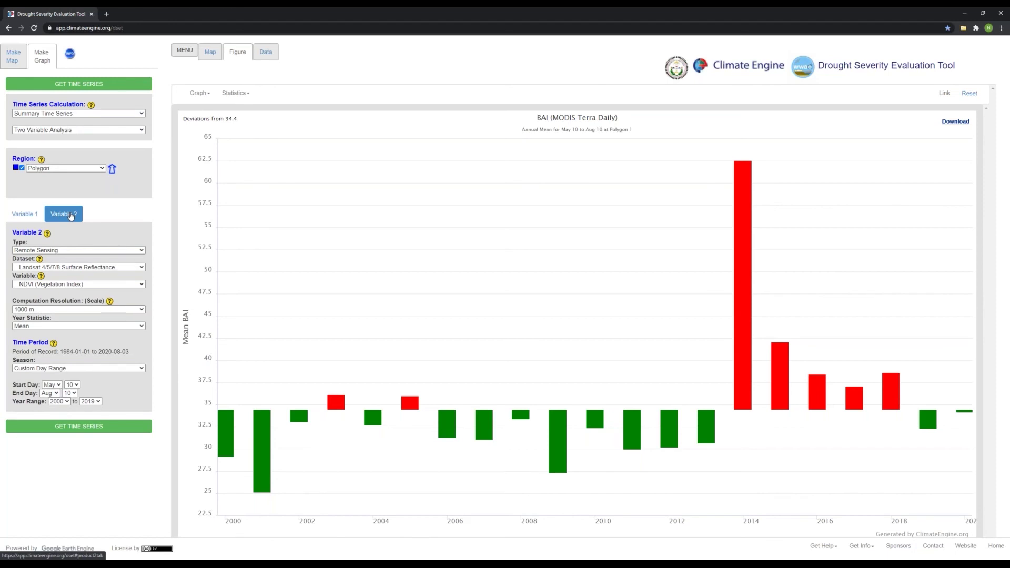
left_click(25, 216)
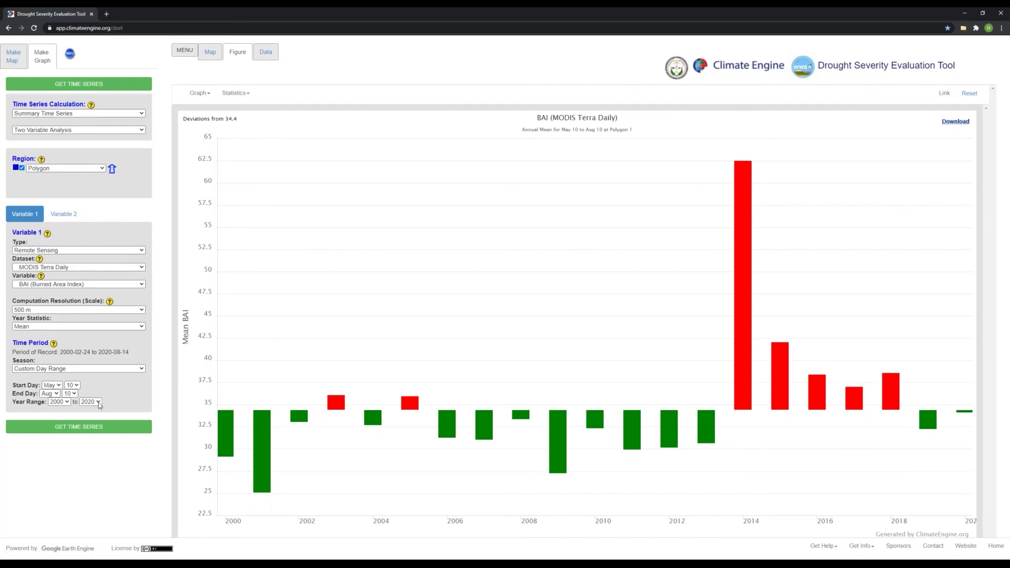
left_click(94, 402)
left_click(94, 379)
Keep Variable 2's end year at 2019, recheck both variables' settings, and generate the combined BAI and NDVI time series
left_click(63, 214)
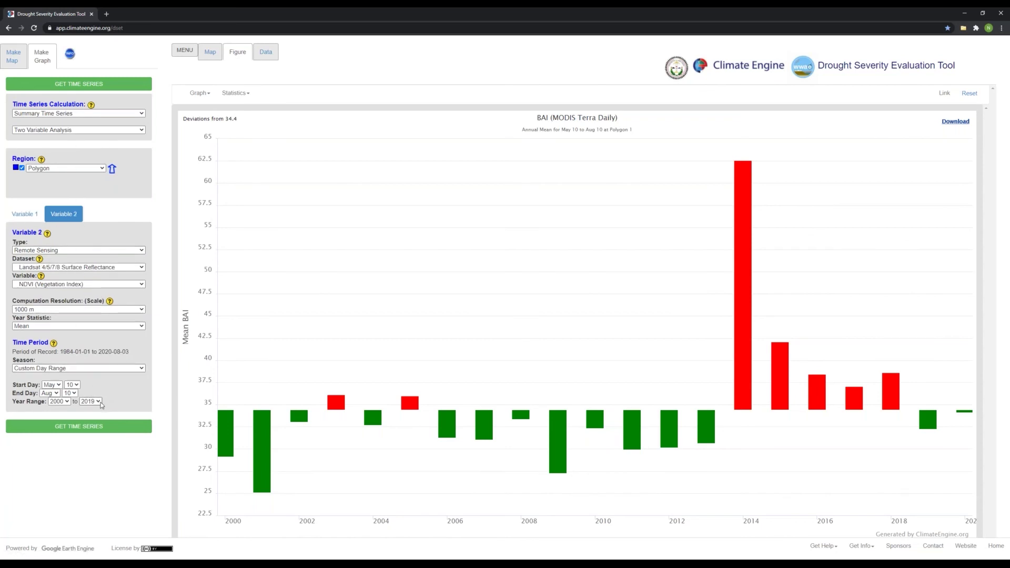
left_click(98, 402)
left_click(93, 392)
left_click(28, 217)
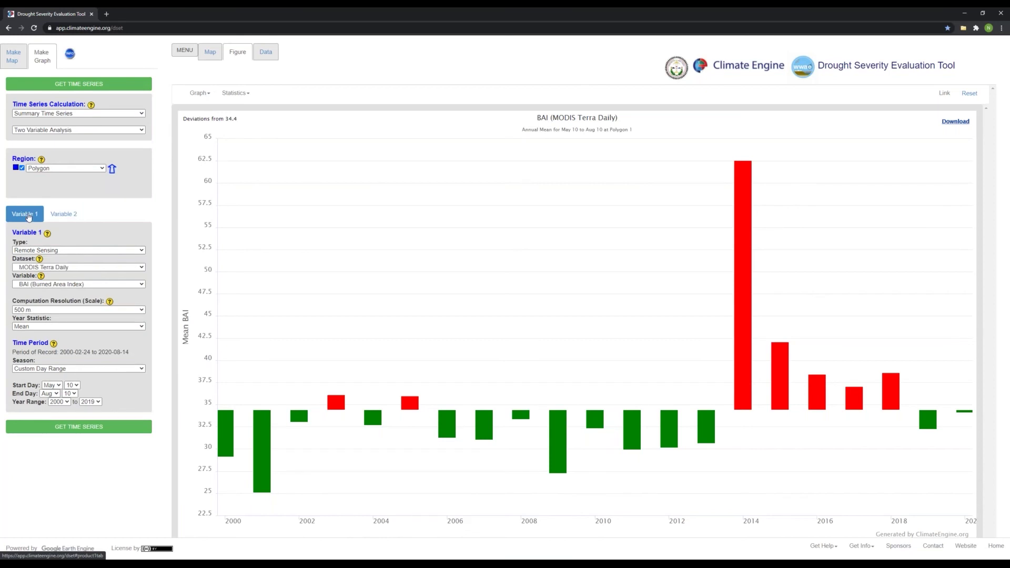
left_click(67, 216)
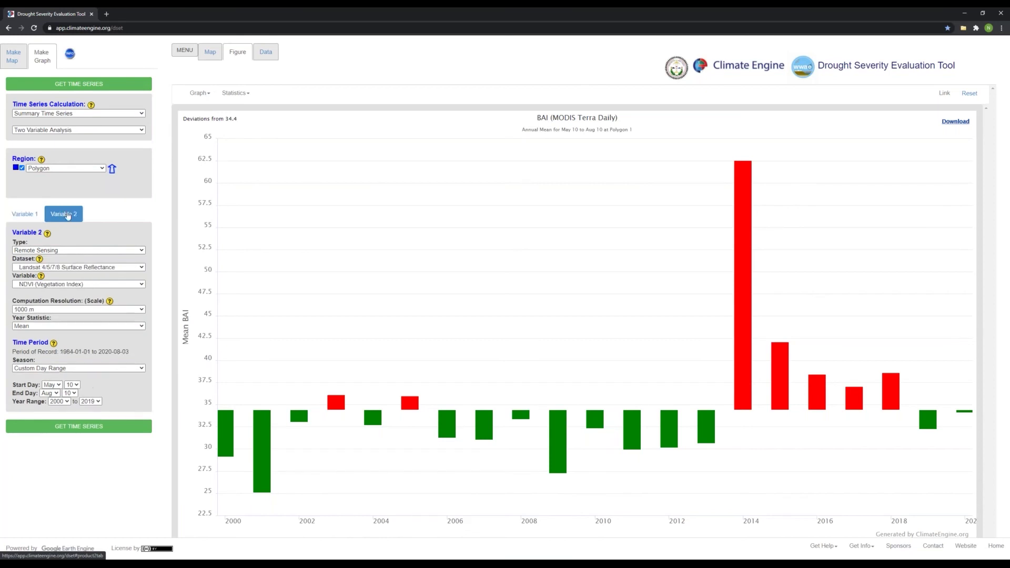
left_click(108, 431)
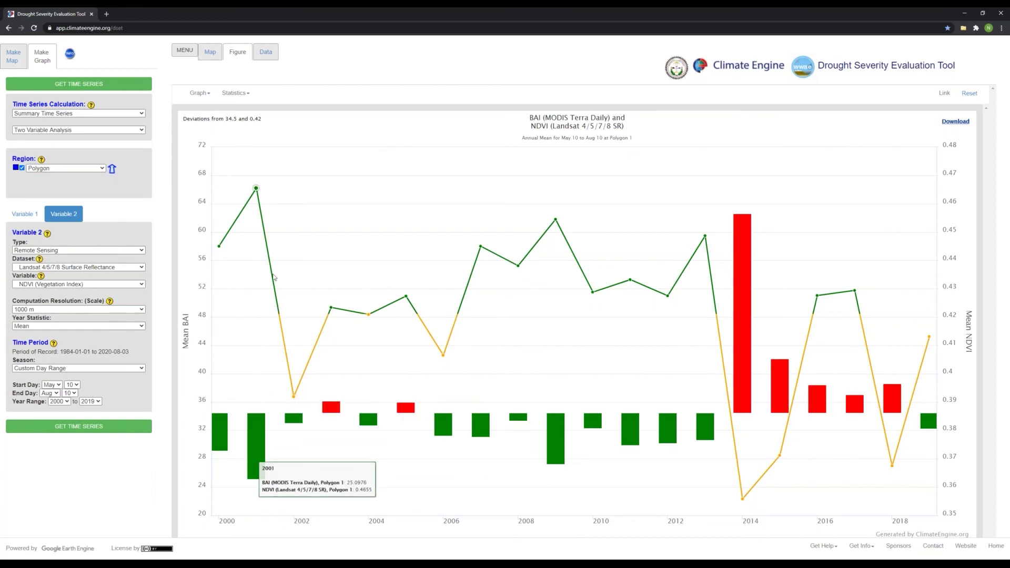
Review the graph styles for Variable 1 while keeping Bar Chart, and set Variable 2's graph style to Spline Plot
left_click(202, 93)
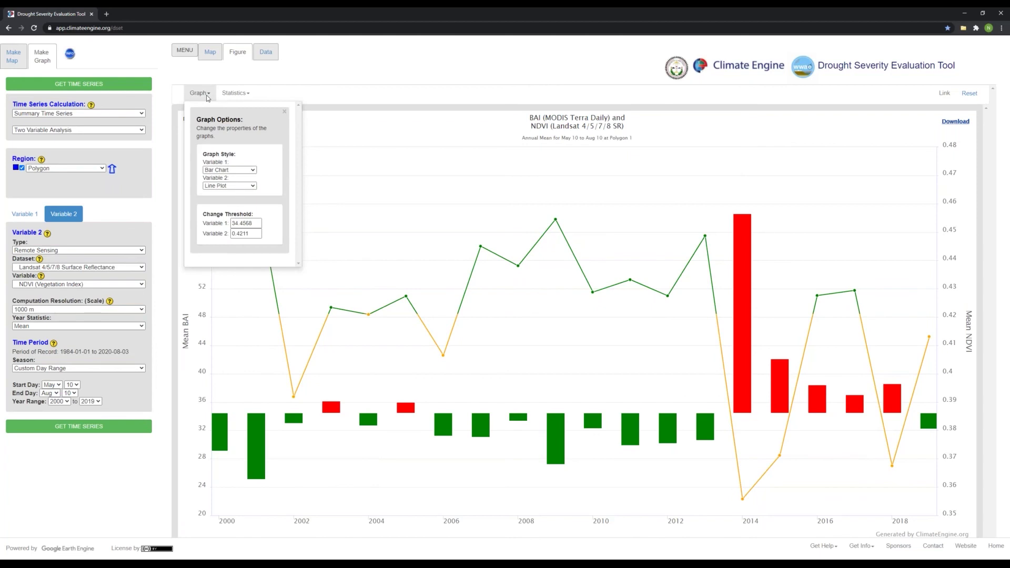
left_click(253, 171)
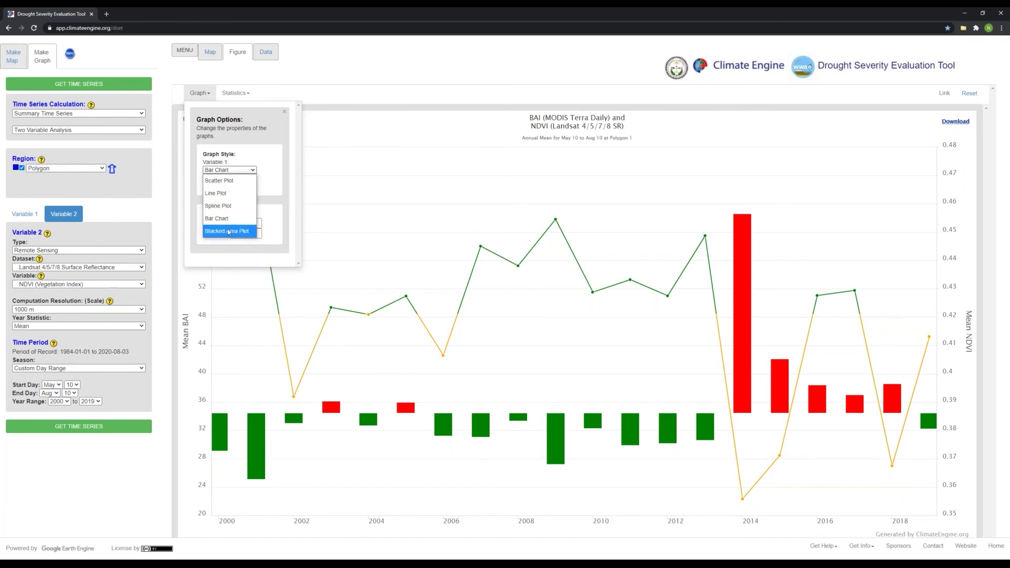
left_click(274, 152)
left_click(240, 186)
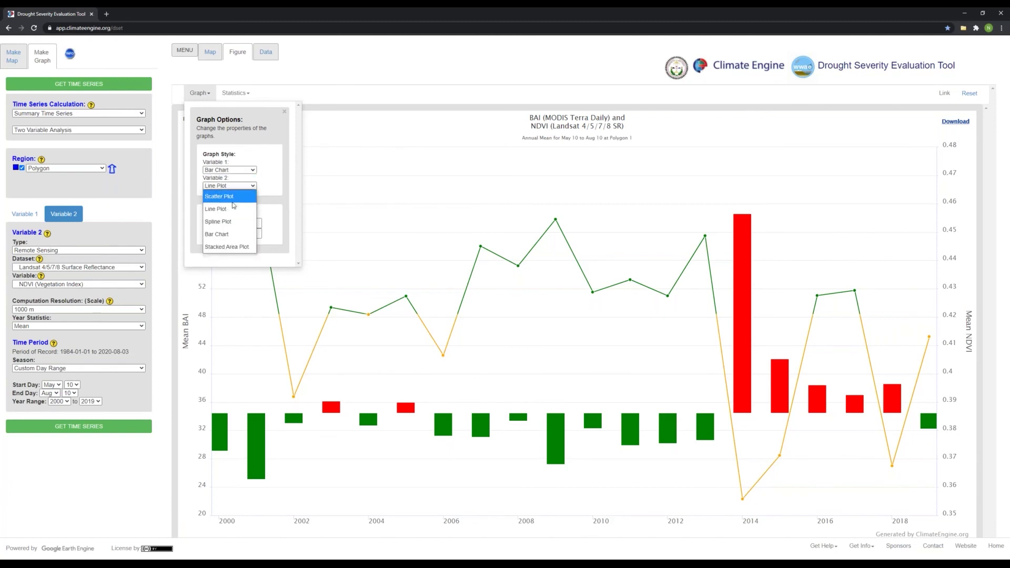
left_click(233, 222)
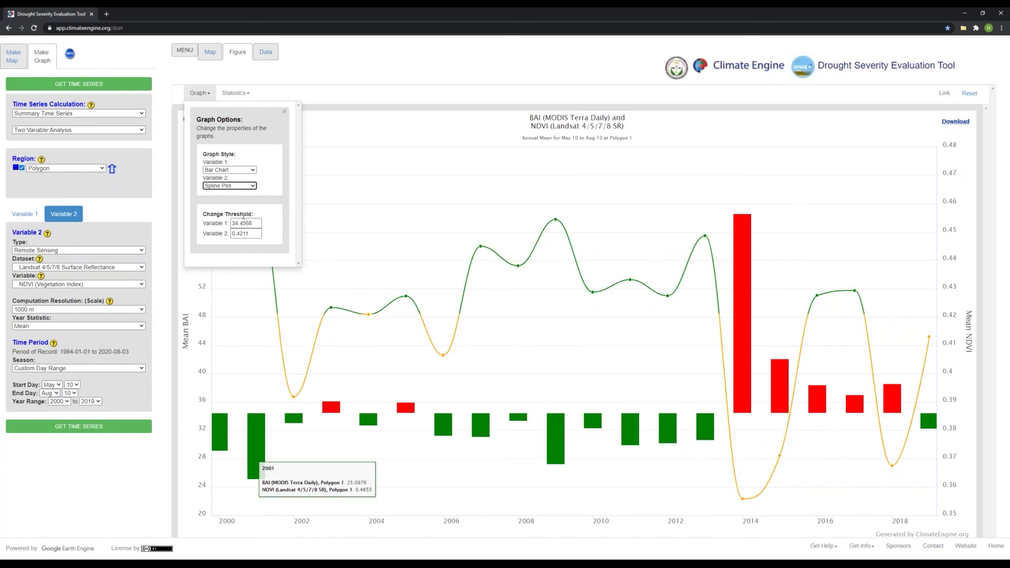
Set Variable 2's graph style to Line Plot and close the graph options
left_click(236, 186)
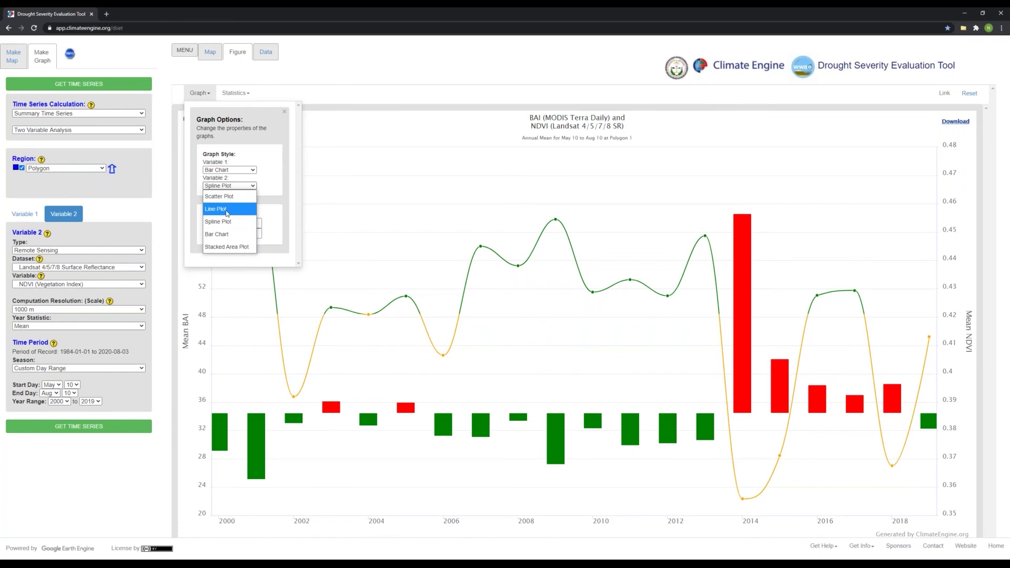
left_click(227, 210)
left_click(284, 111)
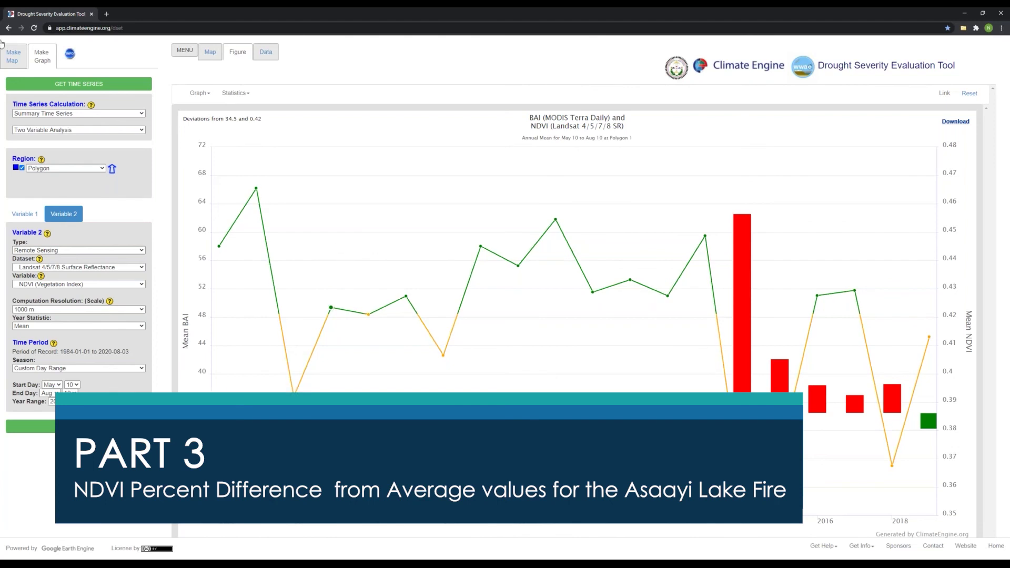
Switch to map making and map NDVI from Landsat 4/5/7/8 Surface Reflectance, keeping the custom date range 2014-05-10 to 2014-08-10
left_click(18, 60)
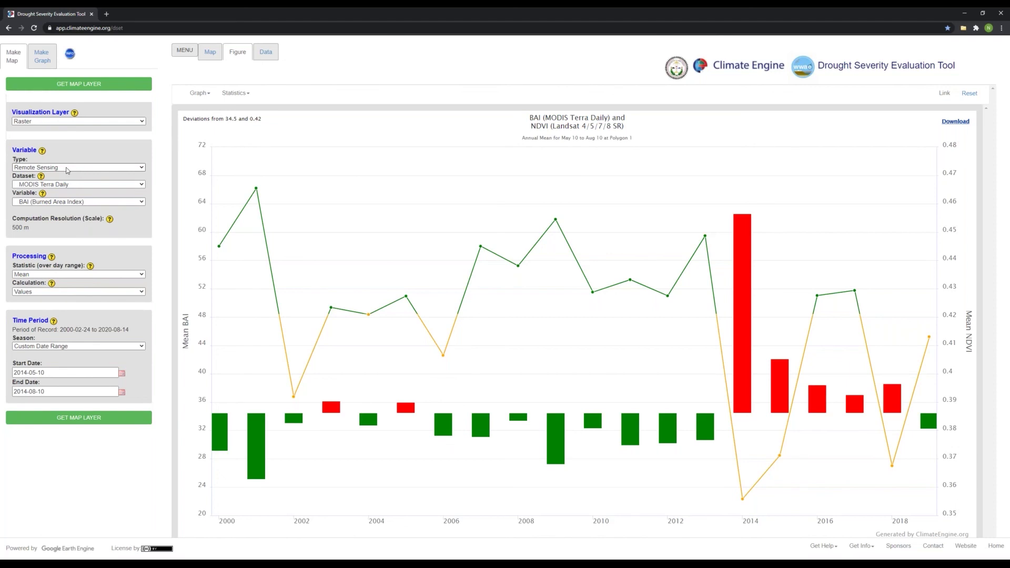
left_click(87, 189)
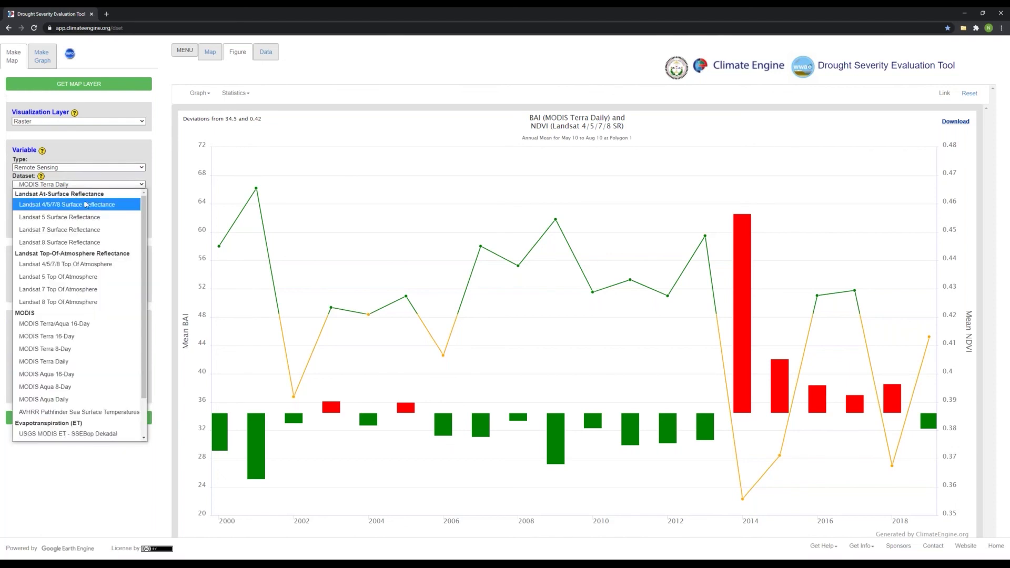
left_click(122, 207)
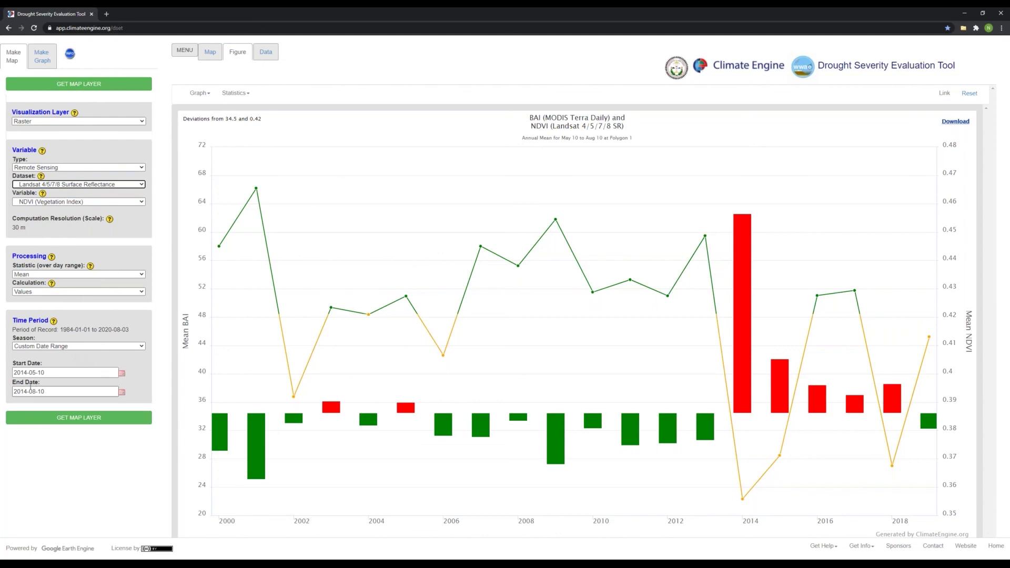
left_click(58, 348)
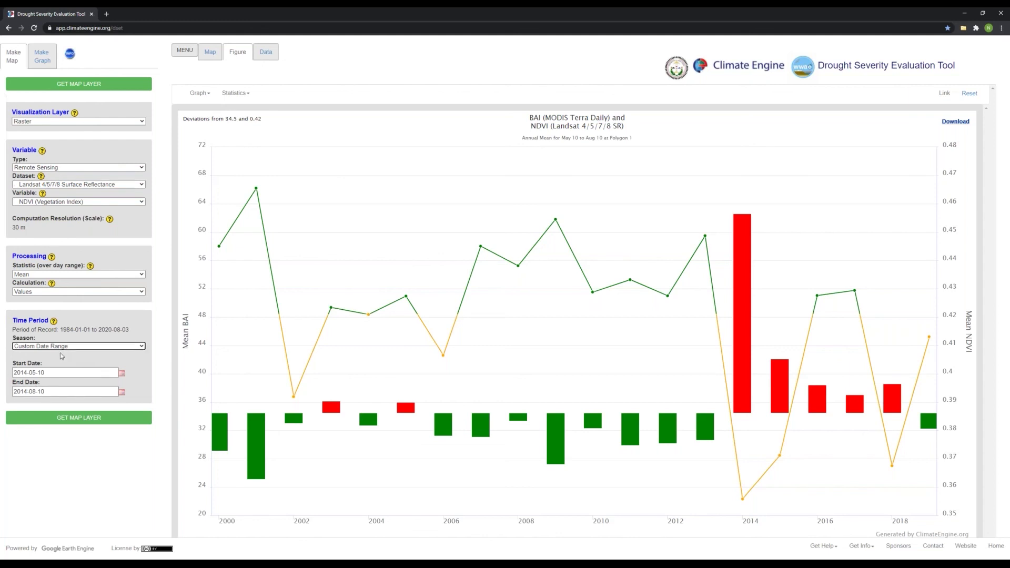
left_click(121, 421)
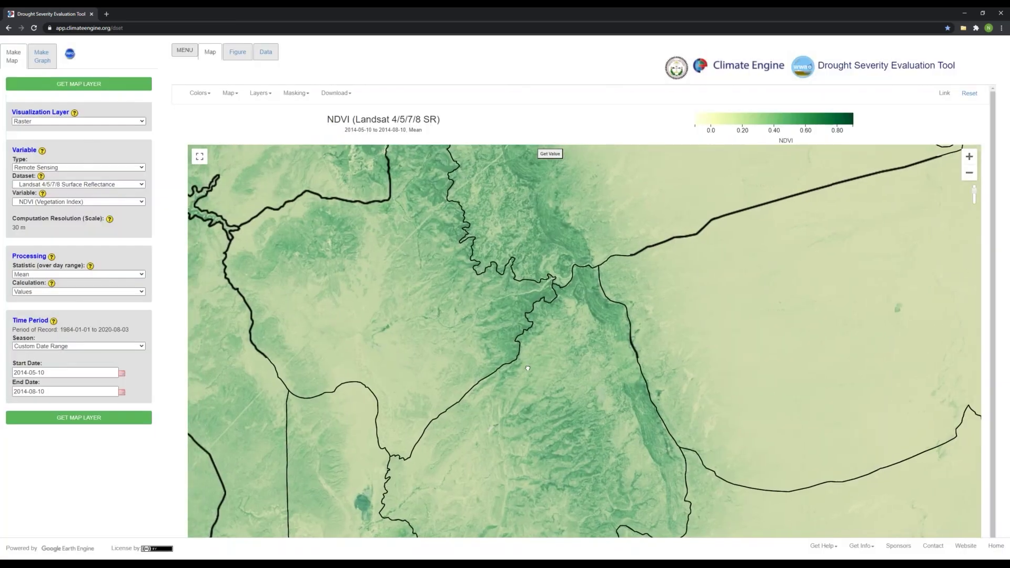
left_click_drag(527, 382, 537, 379)
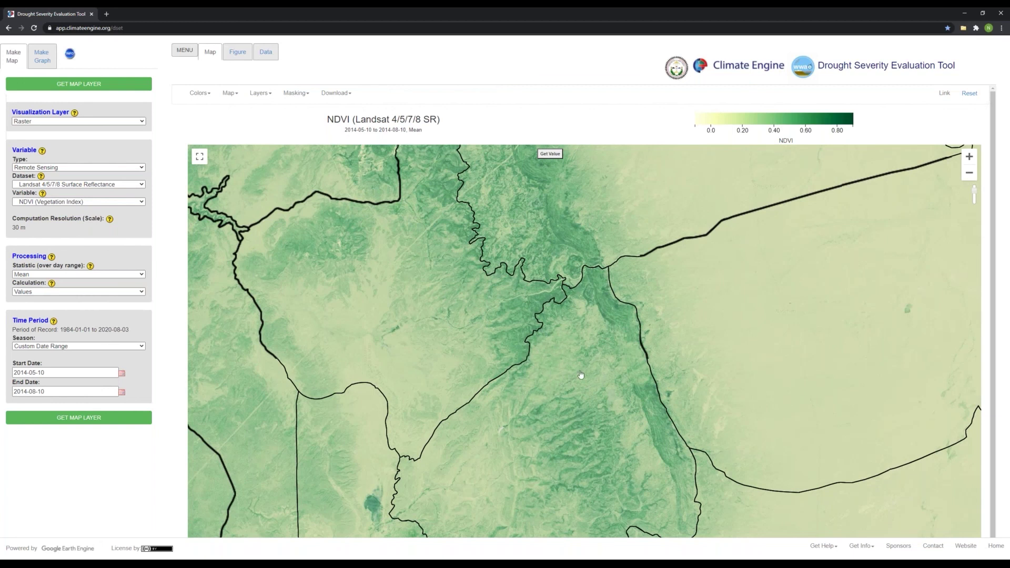
Keep the Mean statistic, set the calculation to Percent Difference From Average Conditions, and generate the 2014 NDVI map layer
left_click(97, 275)
left_click(96, 274)
left_click(77, 292)
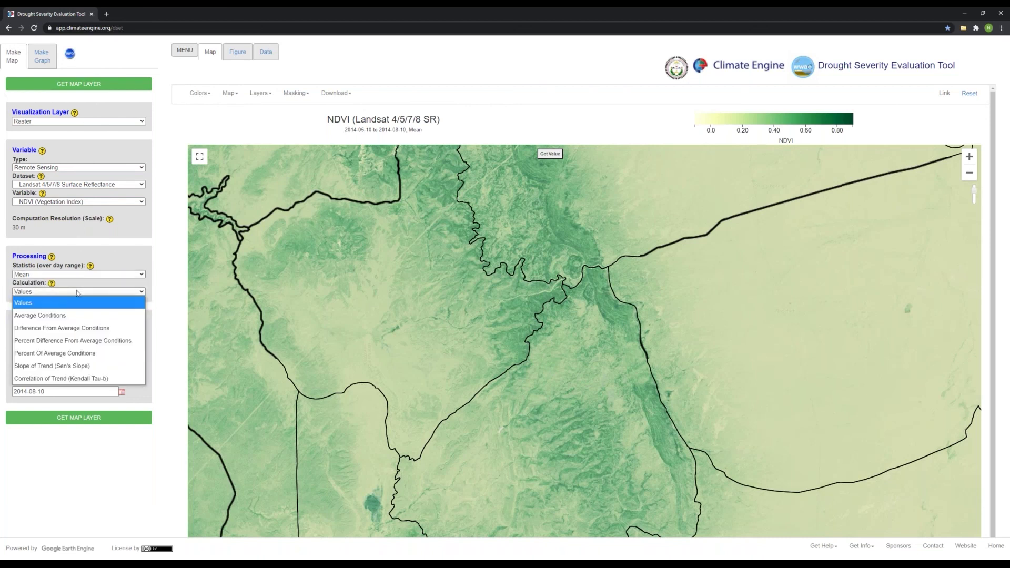
left_click(118, 343)
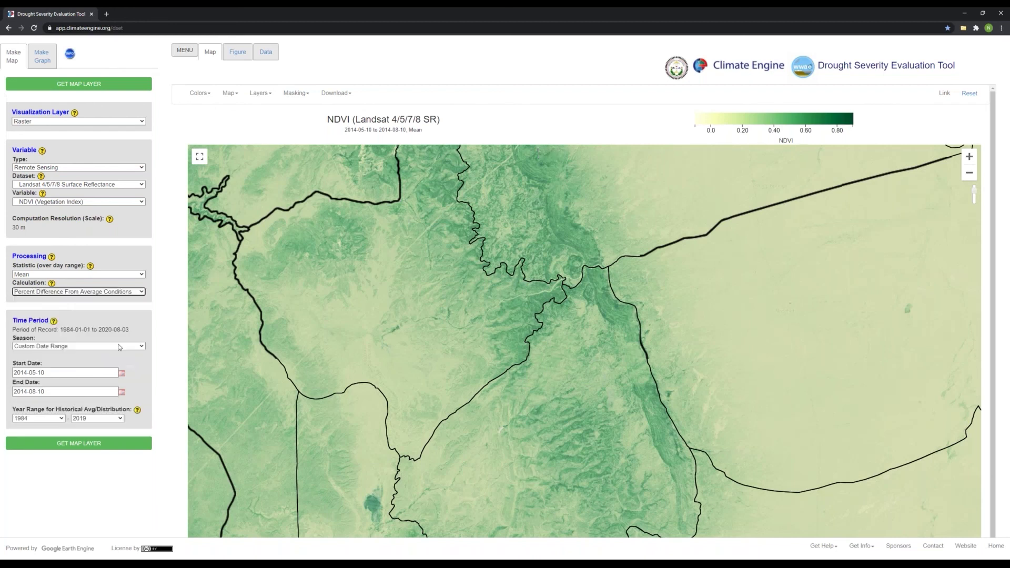
left_click(102, 445)
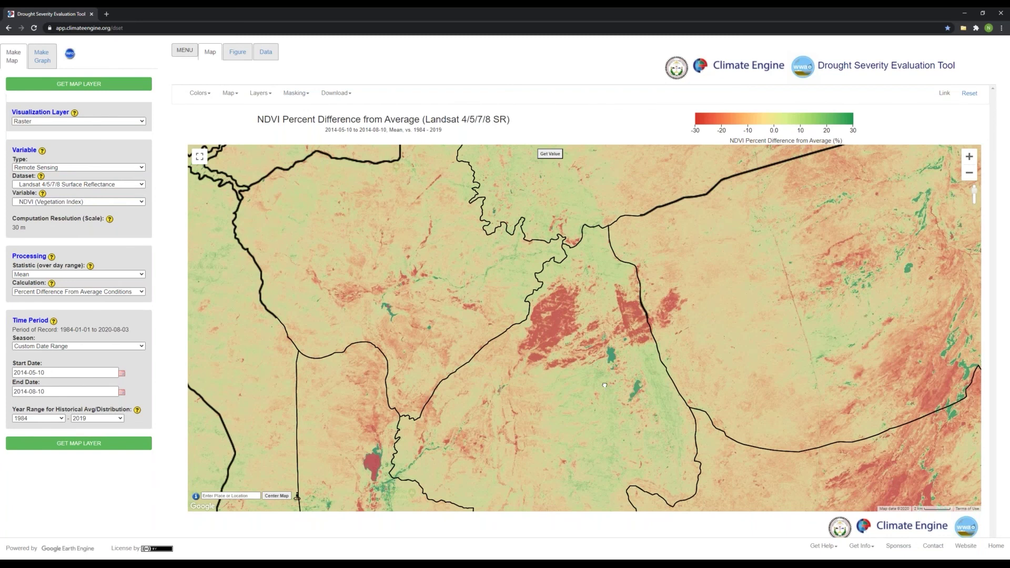
left_click_drag(607, 387, 596, 383)
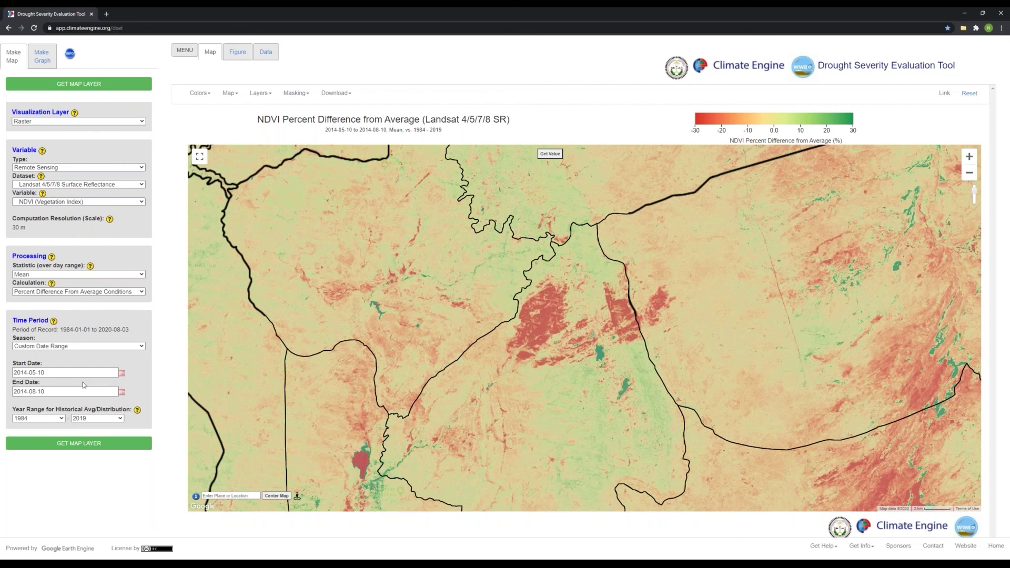
Set the map's date range to 2013-05-10 through 2013-08-10 and generate the NDVI percent difference layer
left_click(27, 373)
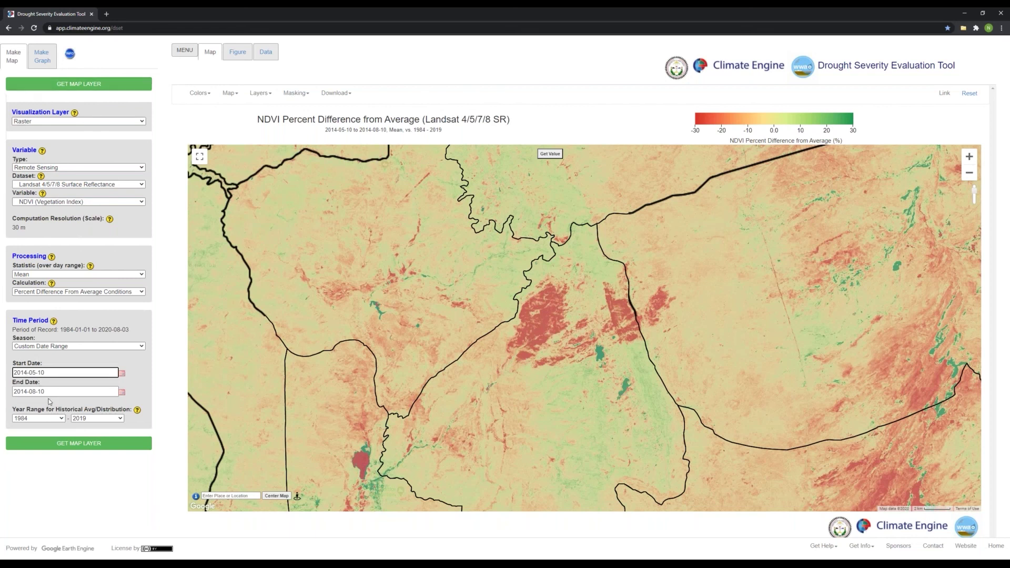
key("BackSpace")
type("3")
left_click(44, 394)
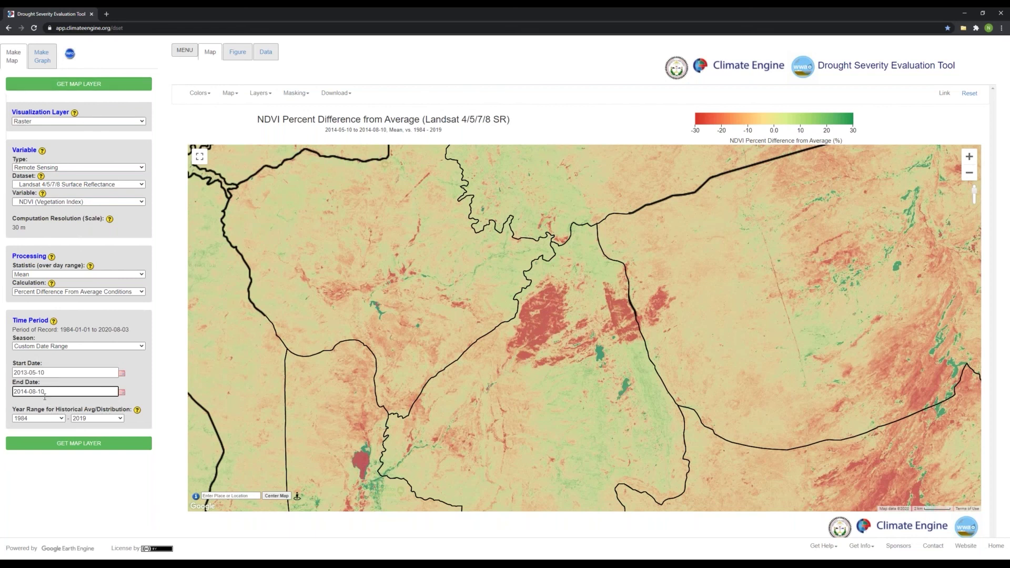
key("Delete")
type("3")
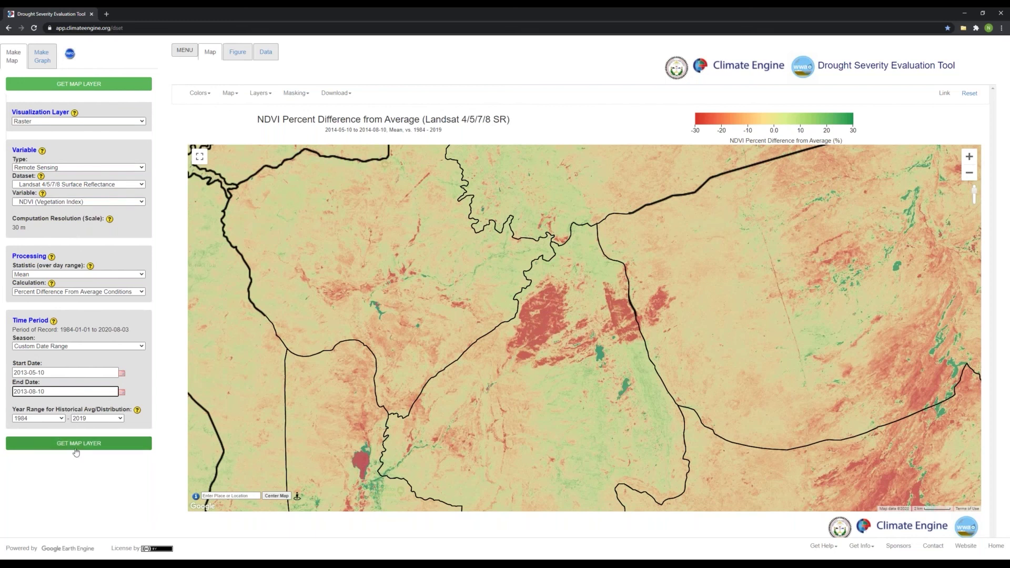
left_click(60, 443)
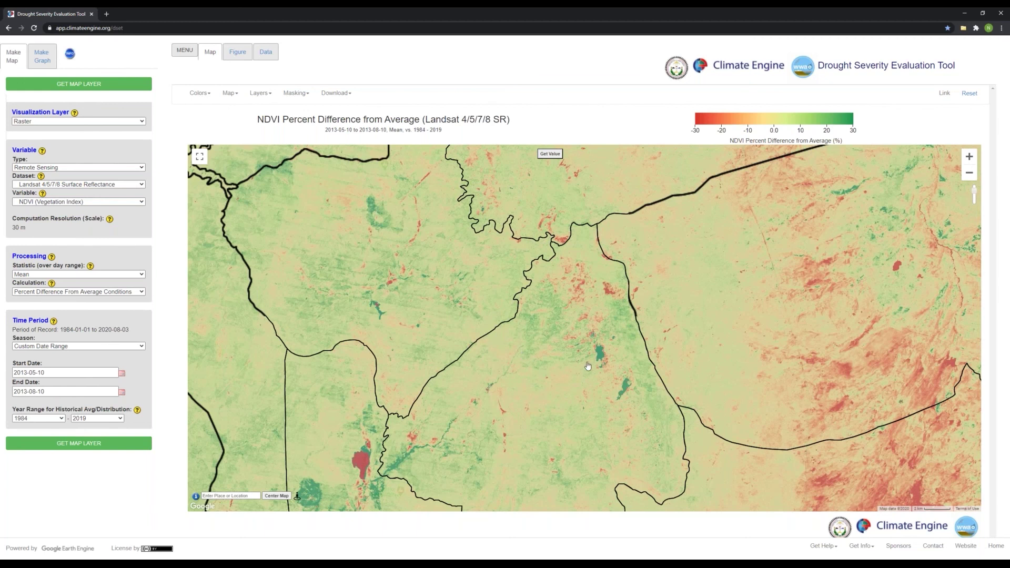
Set the date range to 2019-05-10 through 2019-08-10, generate the NDVI percent difference layer, and examine the burned area
left_click(27, 373)
key("BackSpace")
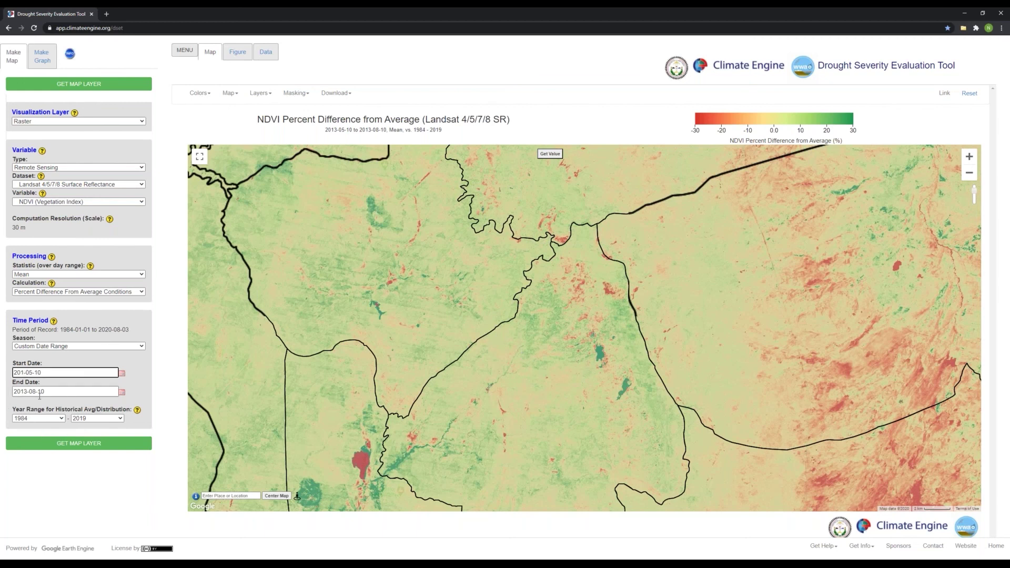
type("9")
left_click(27, 391)
key("BackSpace")
type("9")
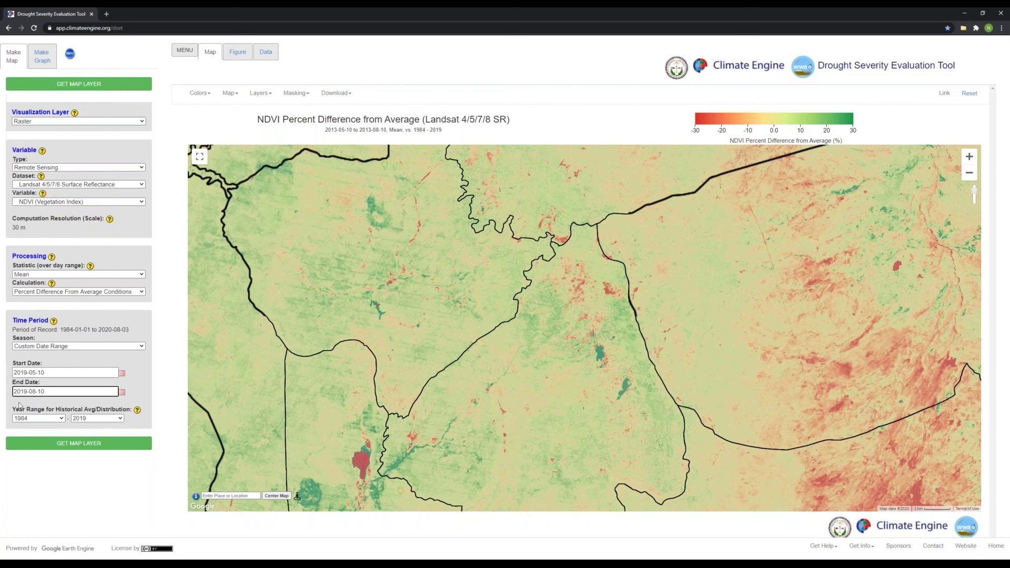
left_click(48, 448)
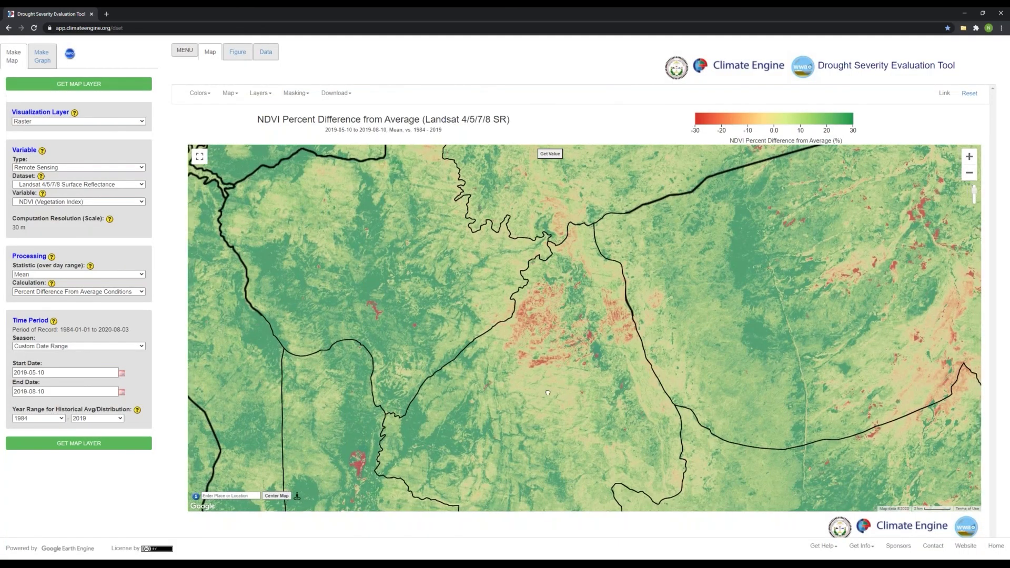
left_click_drag(548, 393, 526, 396)
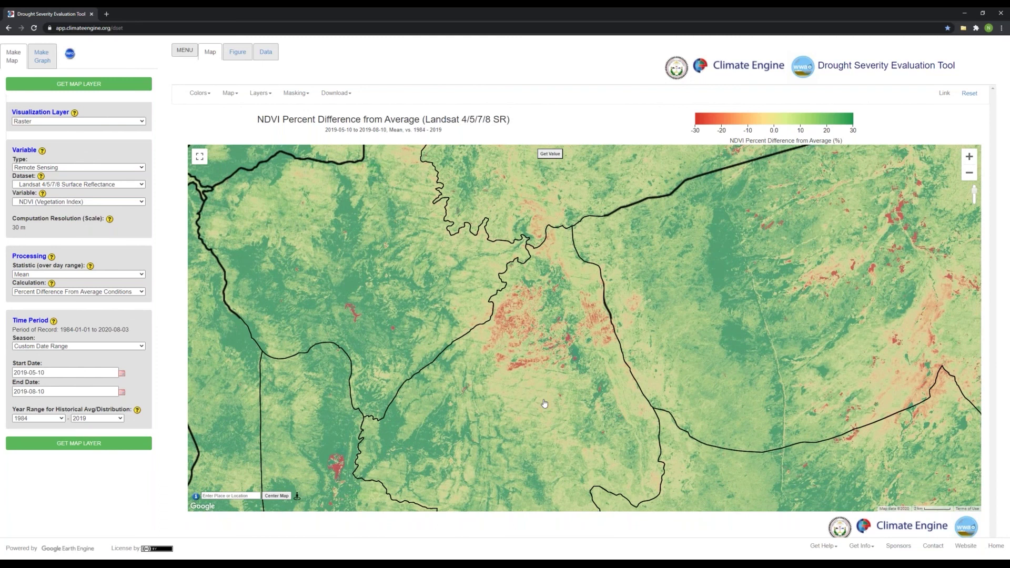
left_click_drag(526, 346, 532, 345)
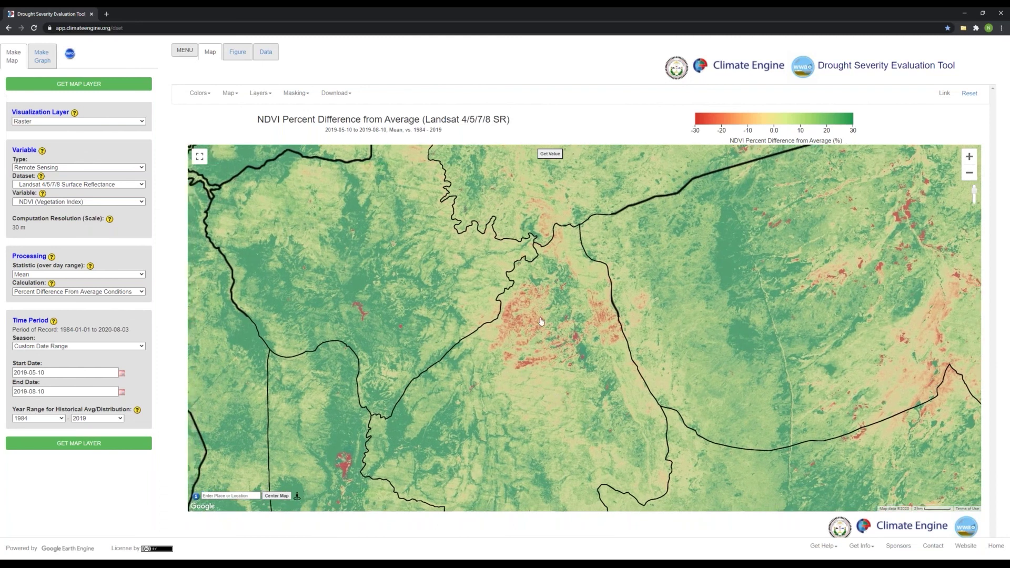